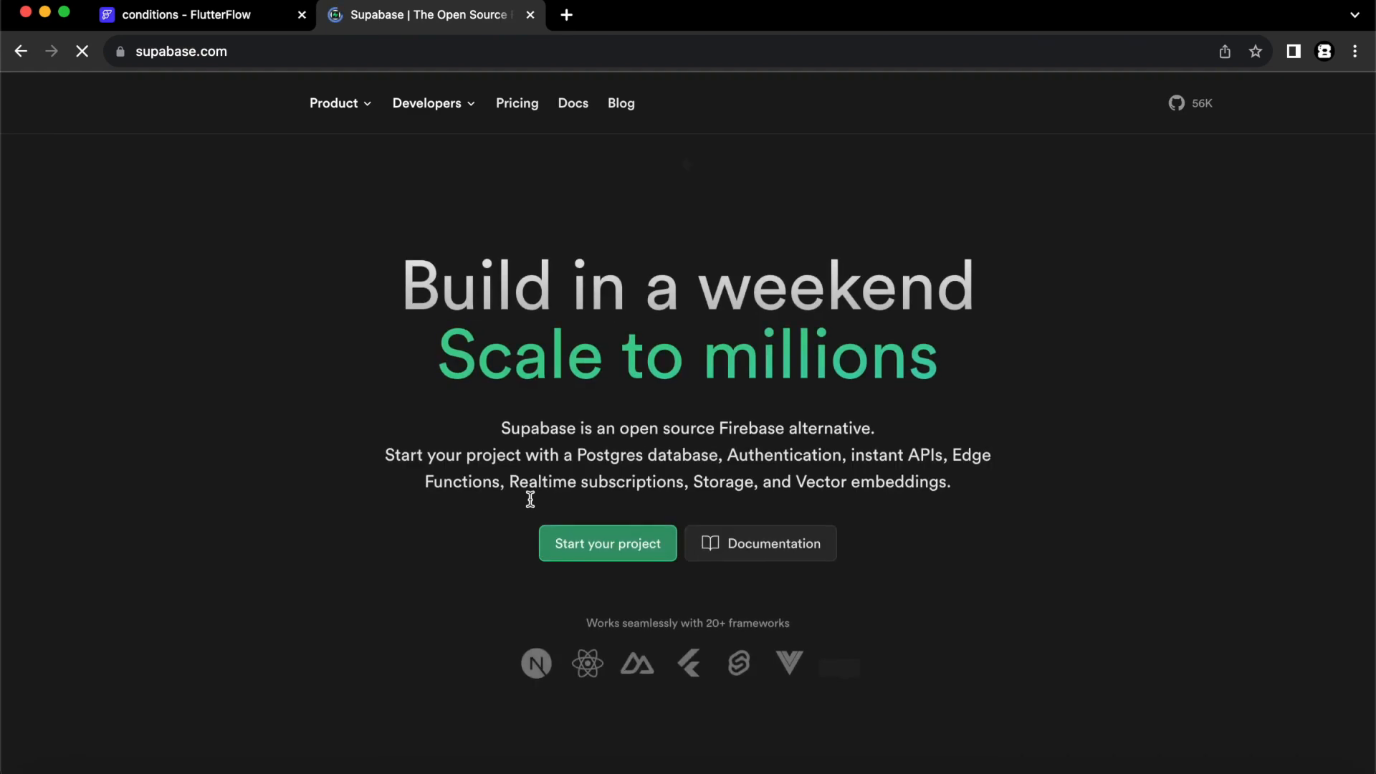
# - Open the Flutter Flow For Beginners project's users table in the Supabase table editor
pyautogui.click(1166, 106)
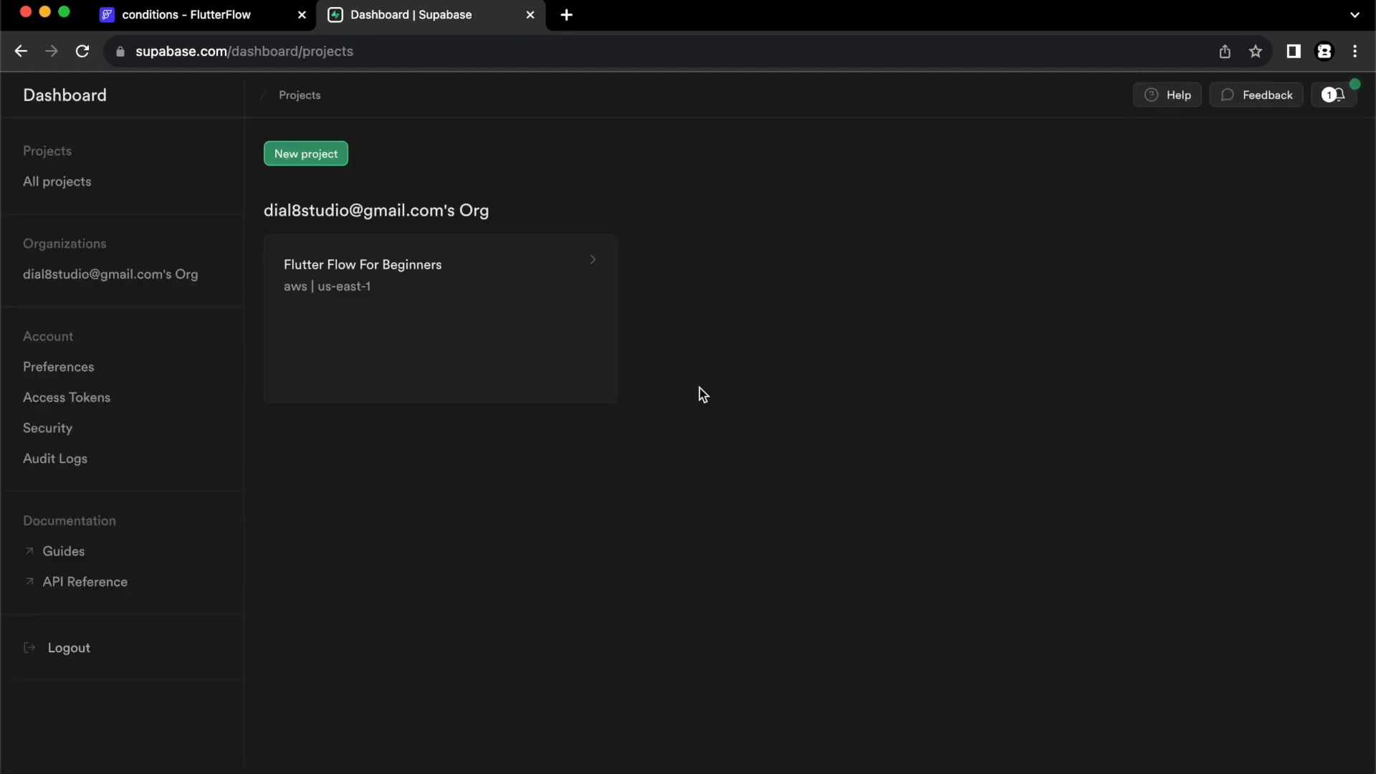
pyautogui.click(521, 351)
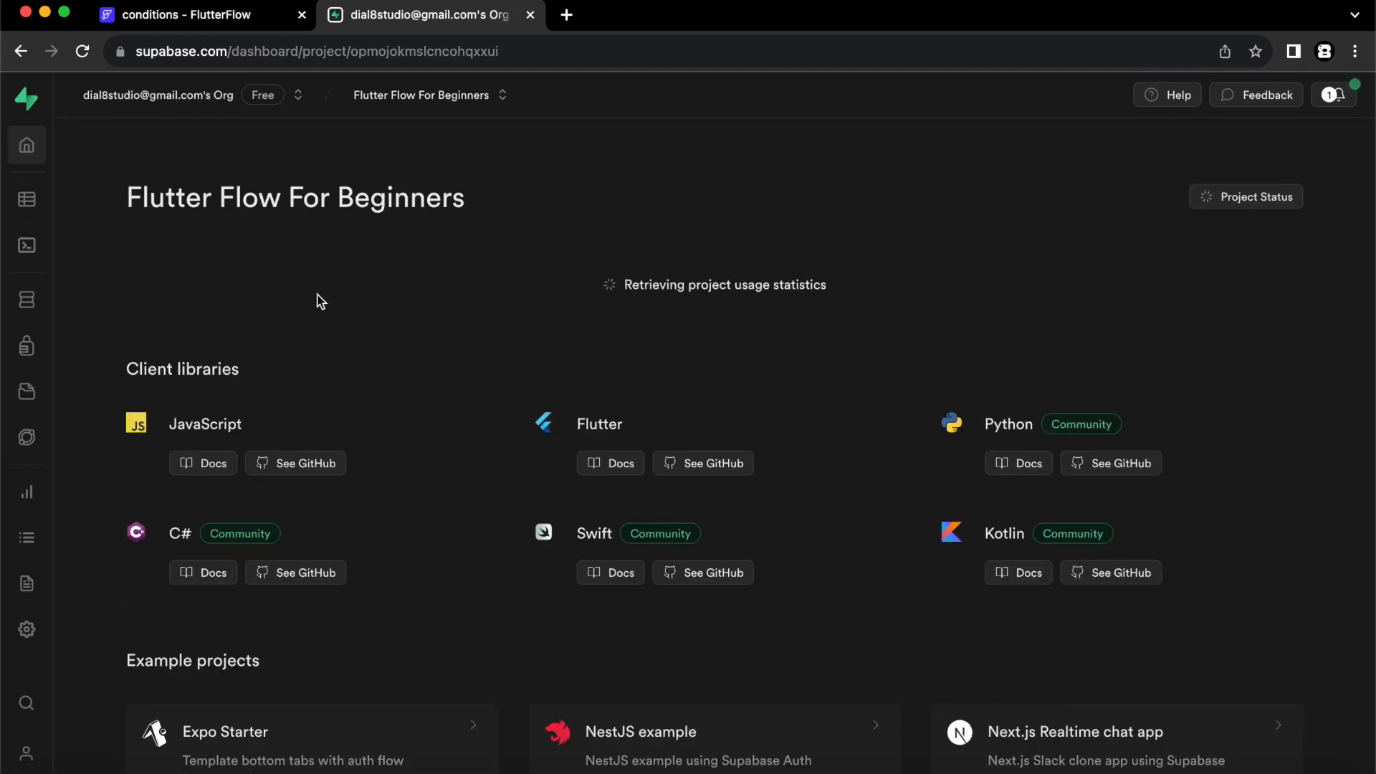
pyautogui.click(29, 204)
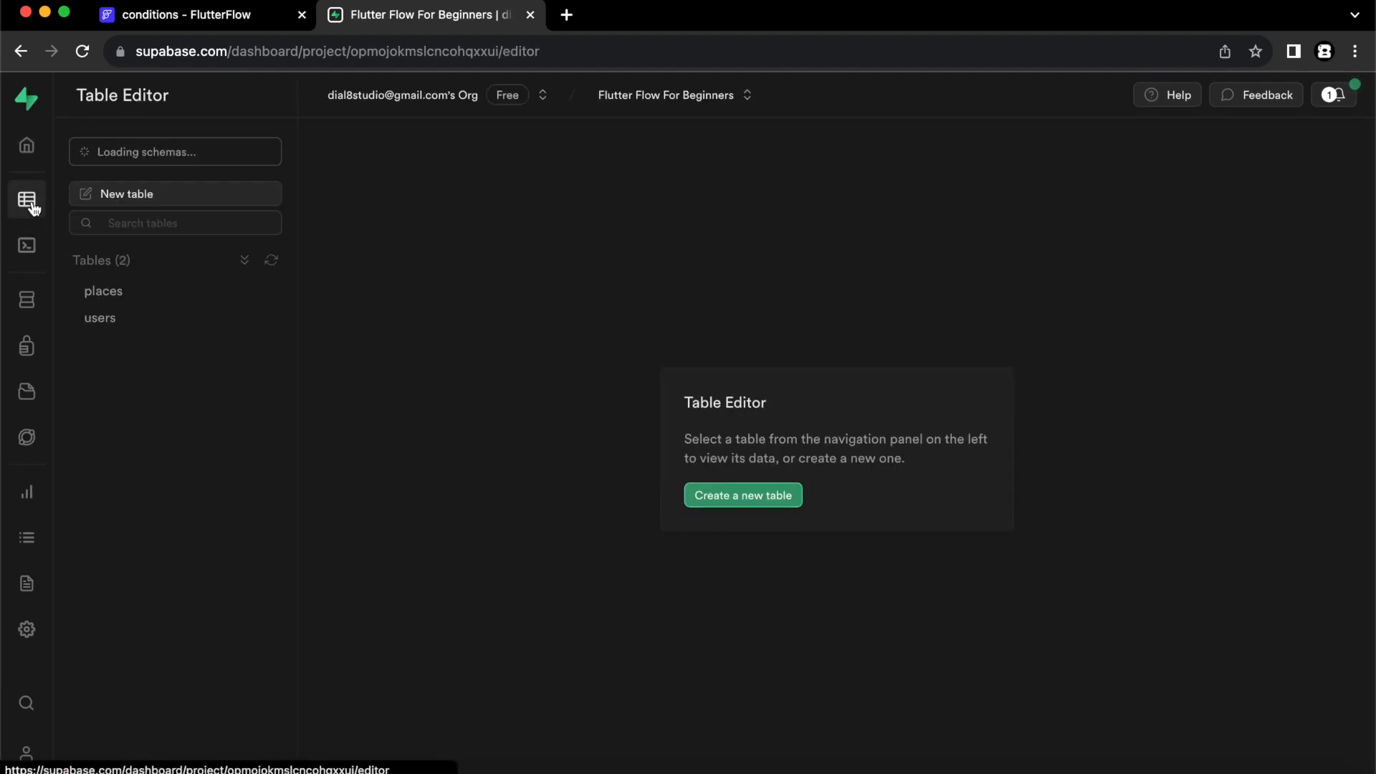
pyautogui.click(114, 321)
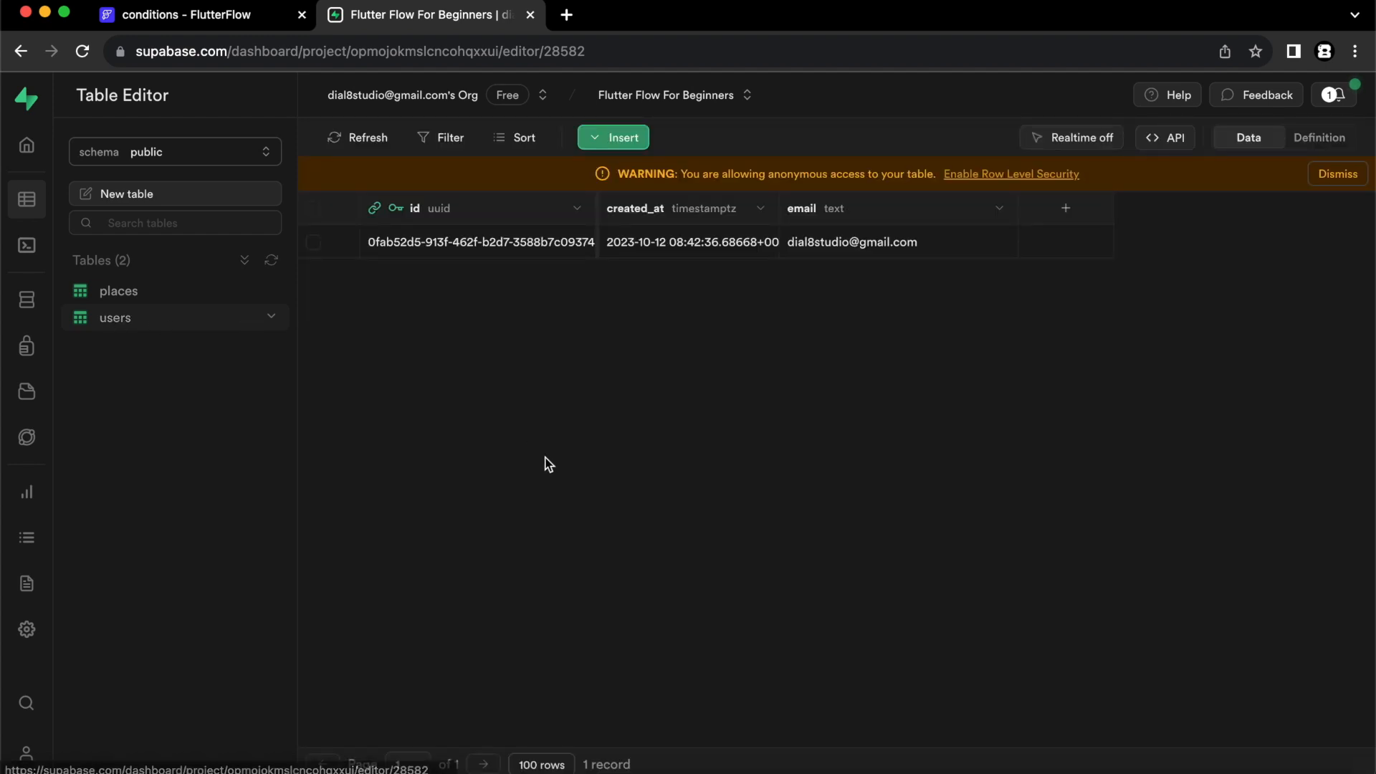
# - Add a new bool column named owner to the users table and save it
pyautogui.click(1065, 209)
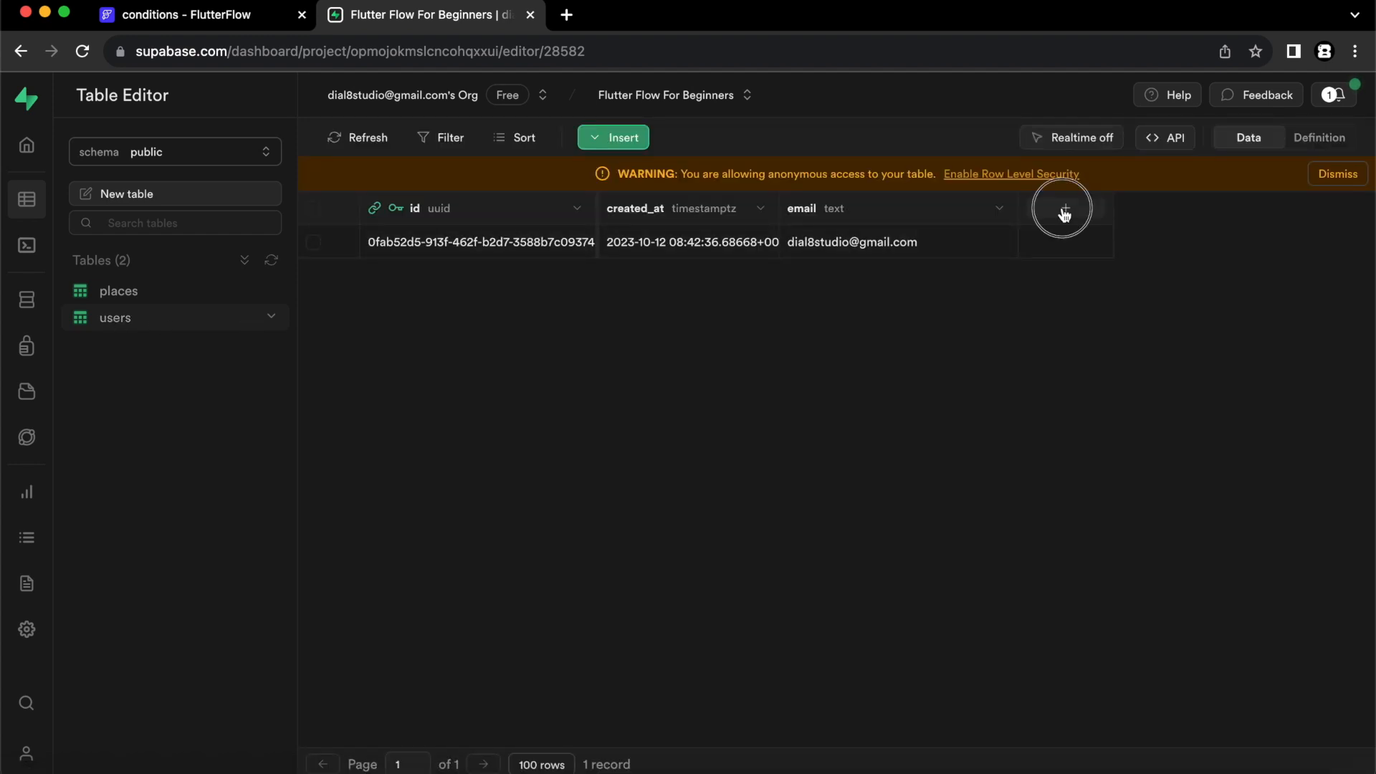
pyautogui.write('owner')
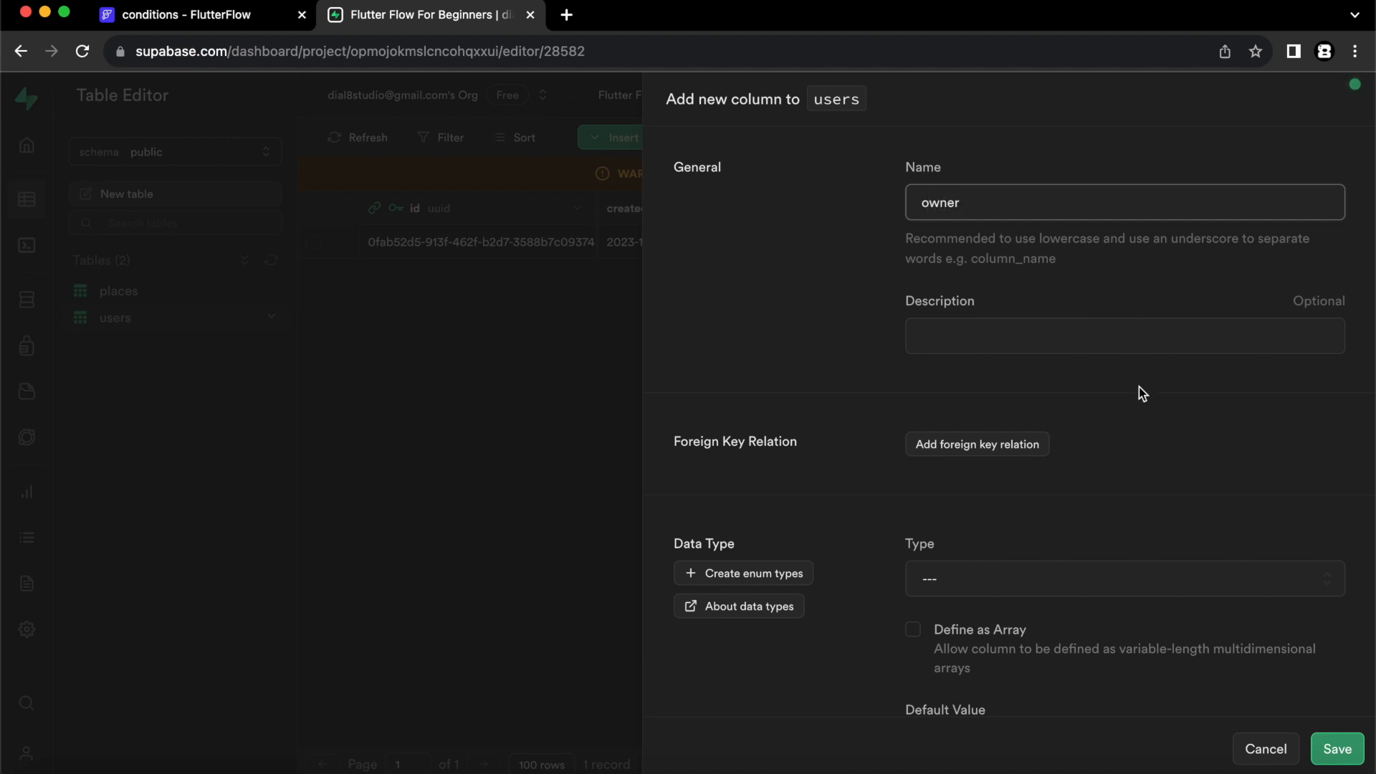
pyautogui.click(942, 579)
pyautogui.scroll(-5, 1018, 430)
pyautogui.scroll(-3, 1018, 461)
pyautogui.click(992, 534)
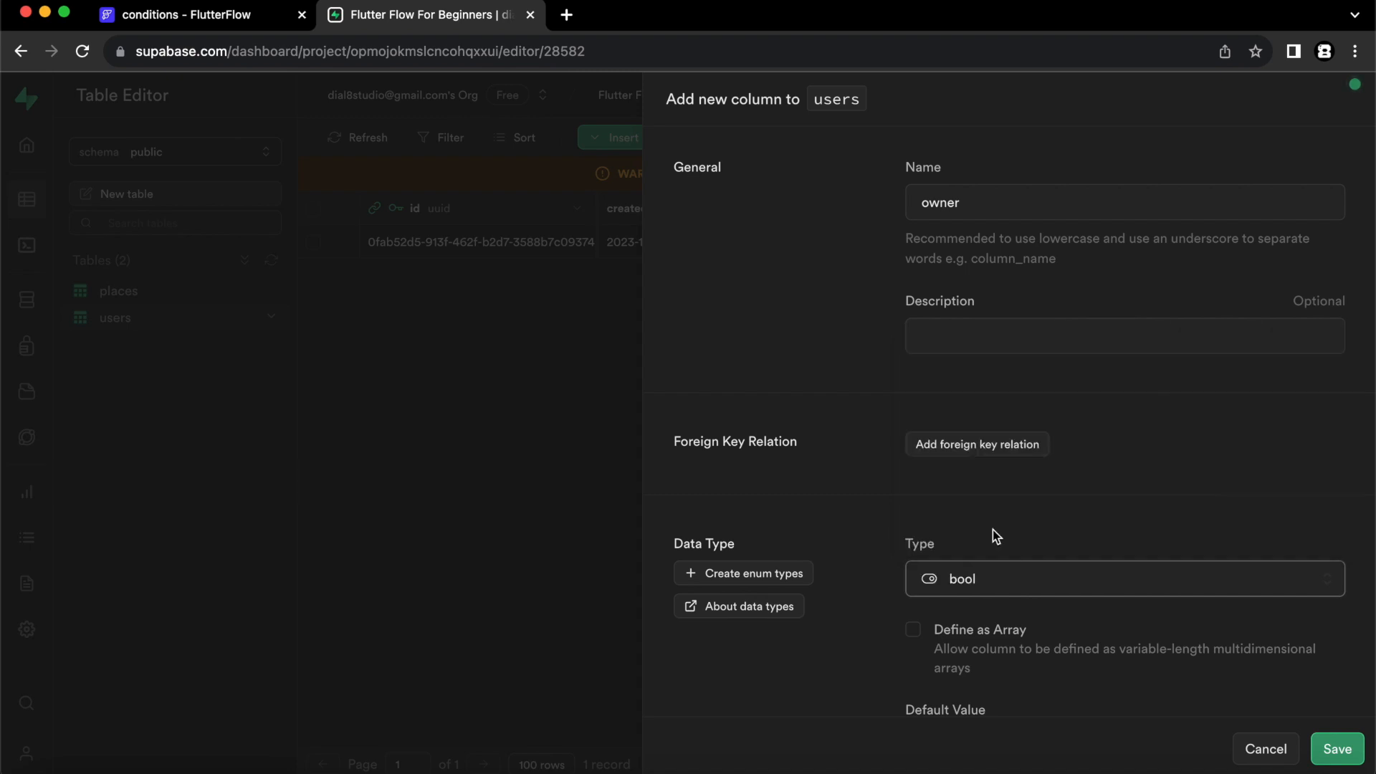
pyautogui.scroll(-4, 1082, 659)
pyautogui.click(1332, 749)
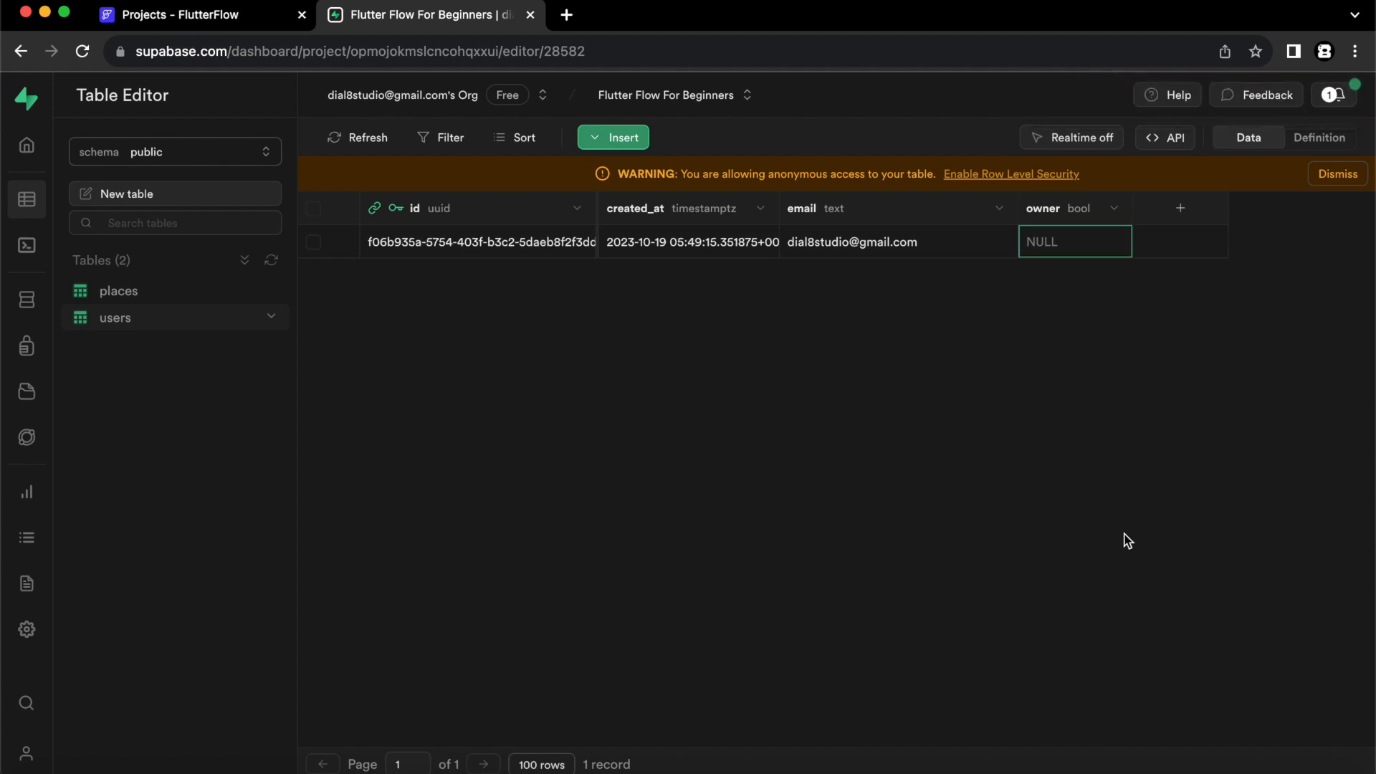
# - Set the owner value for the existing user row
pyautogui.doubleClick(1065, 238)
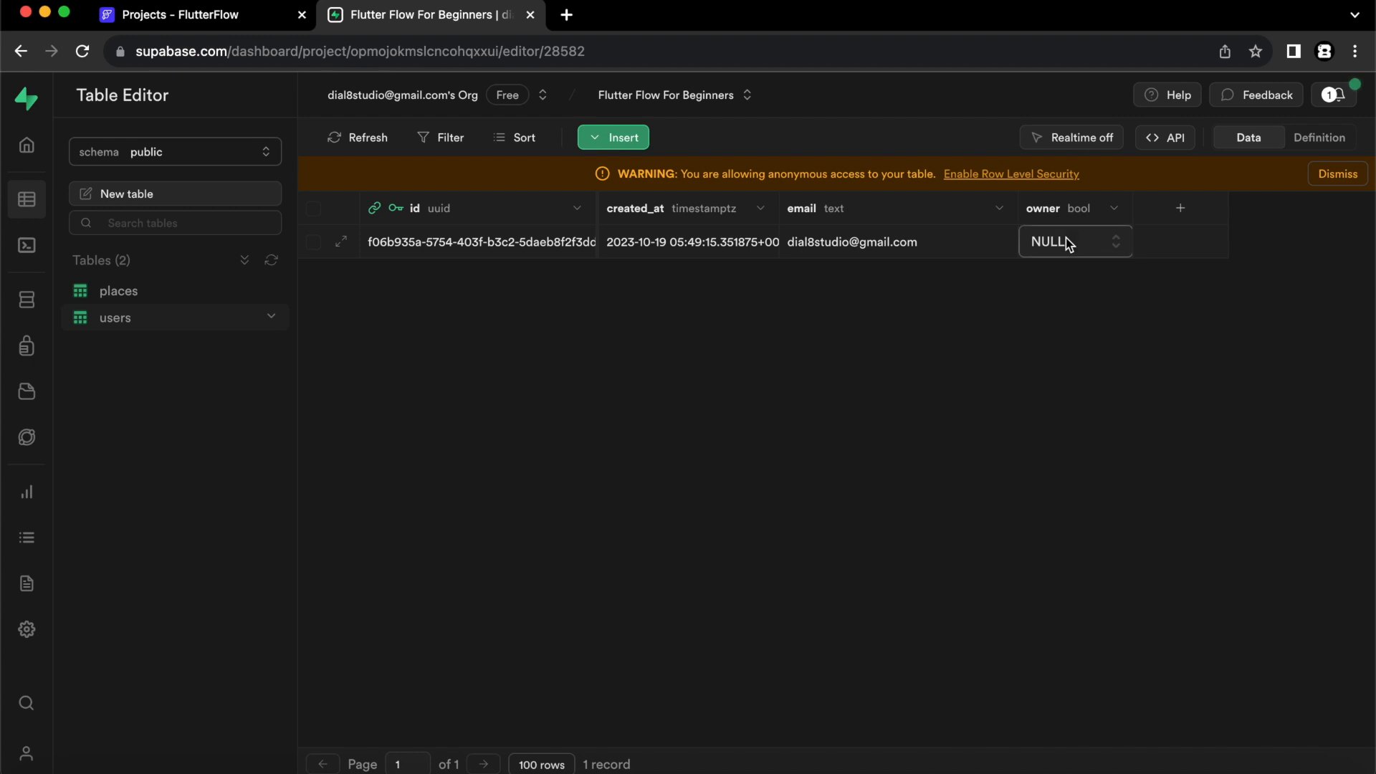
pyautogui.click(1065, 238)
pyautogui.click(1061, 219)
# - Switch to FlutterFlow and fetch the Supabase schema again in the app settings
pyautogui.click(225, 19)
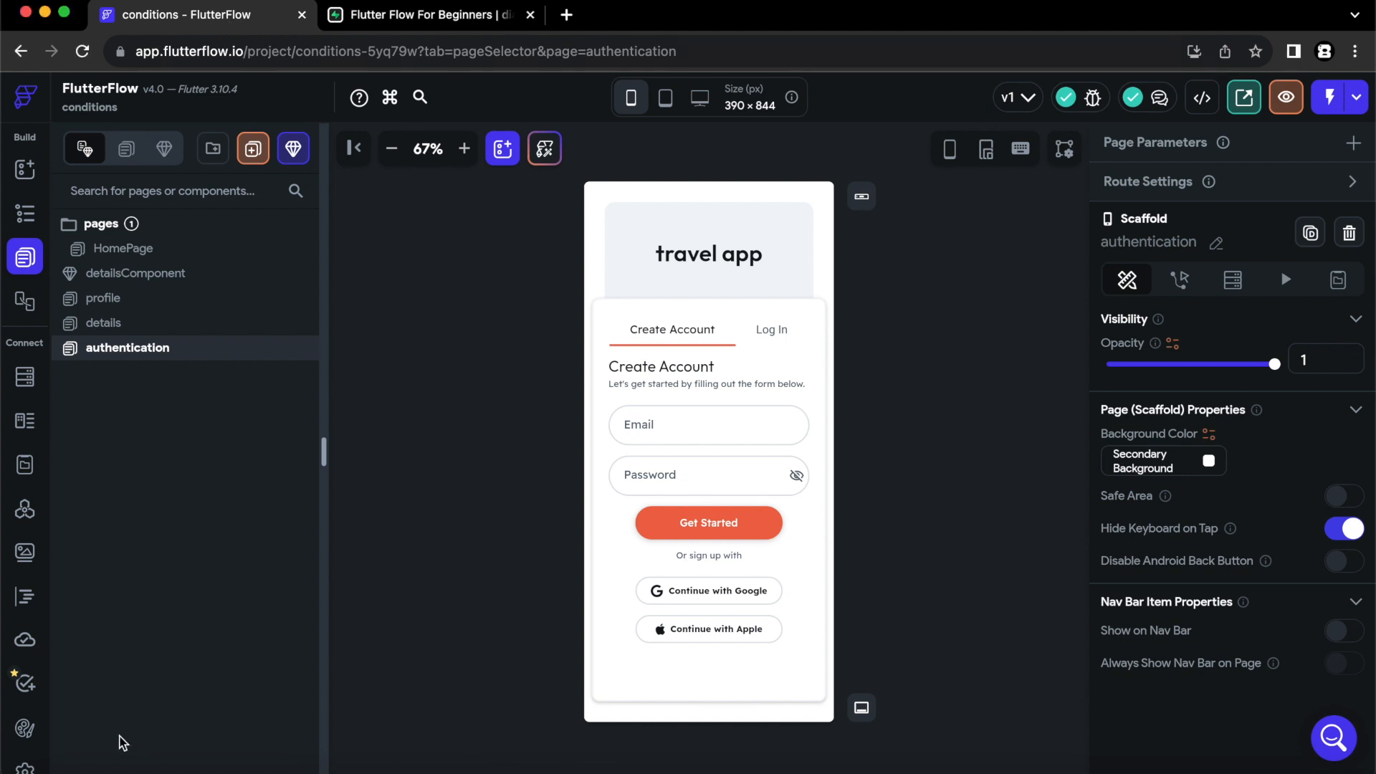
pyautogui.click(32, 761)
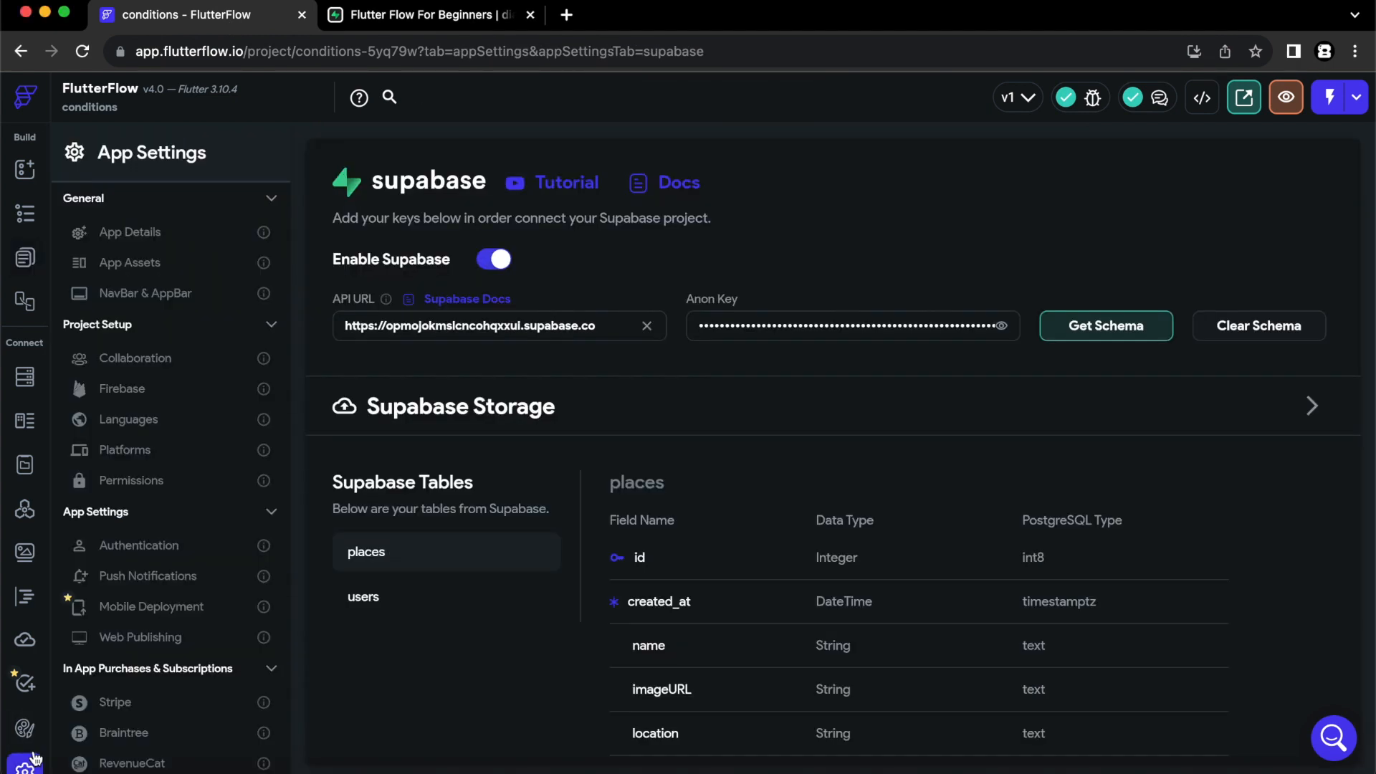
pyautogui.click(1114, 329)
pyautogui.click(827, 496)
# - Add a Supabase backend query to HomePage on the users table with query type Single Row
pyautogui.click(26, 259)
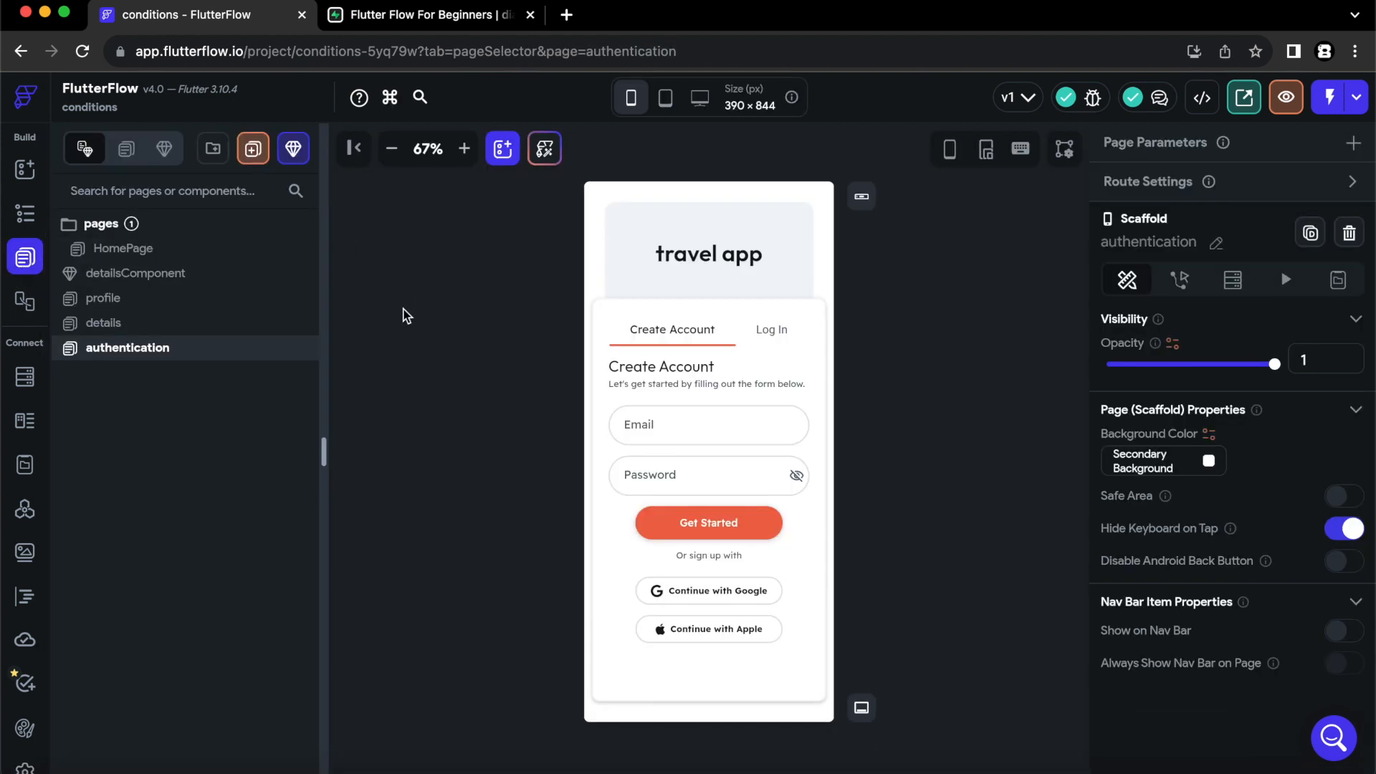
pyautogui.click(206, 251)
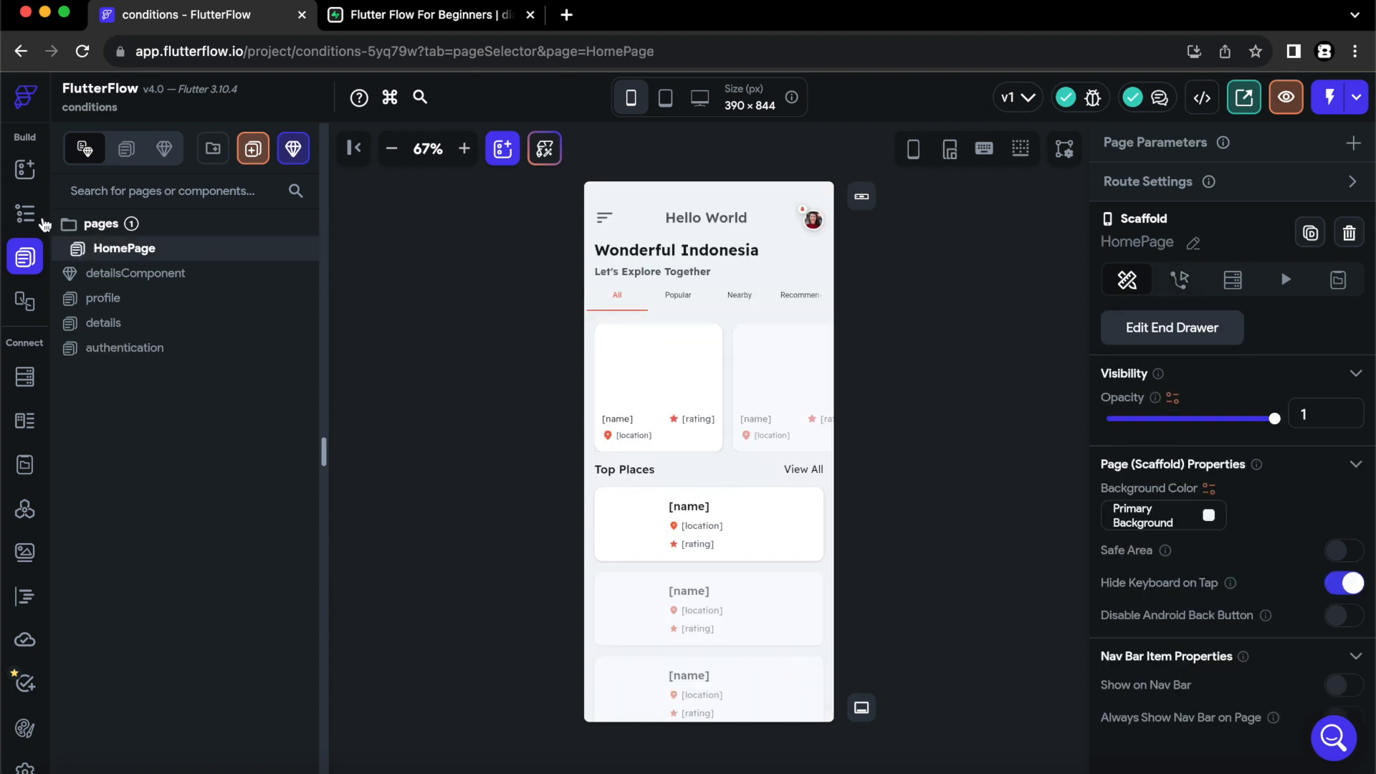
pyautogui.click(26, 212)
pyautogui.click(109, 260)
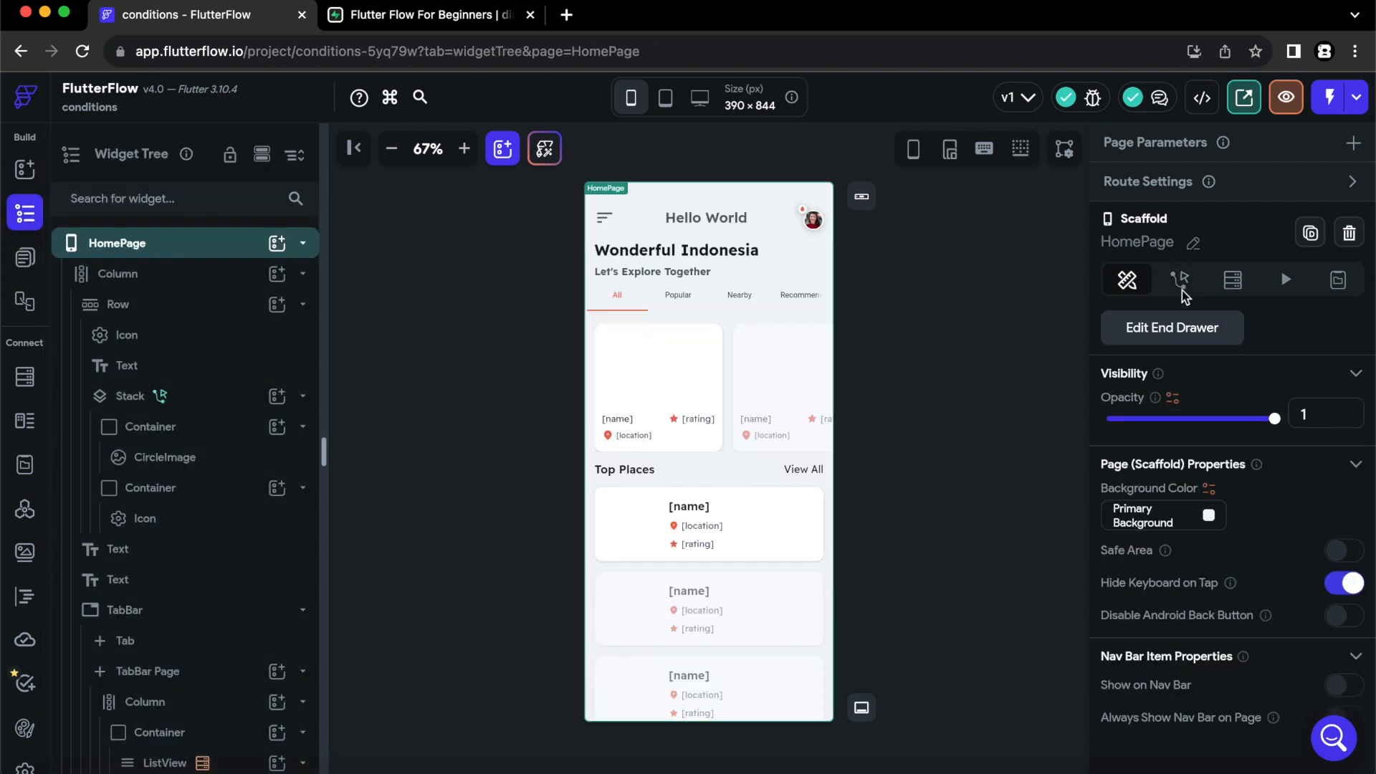
pyautogui.click(1232, 281)
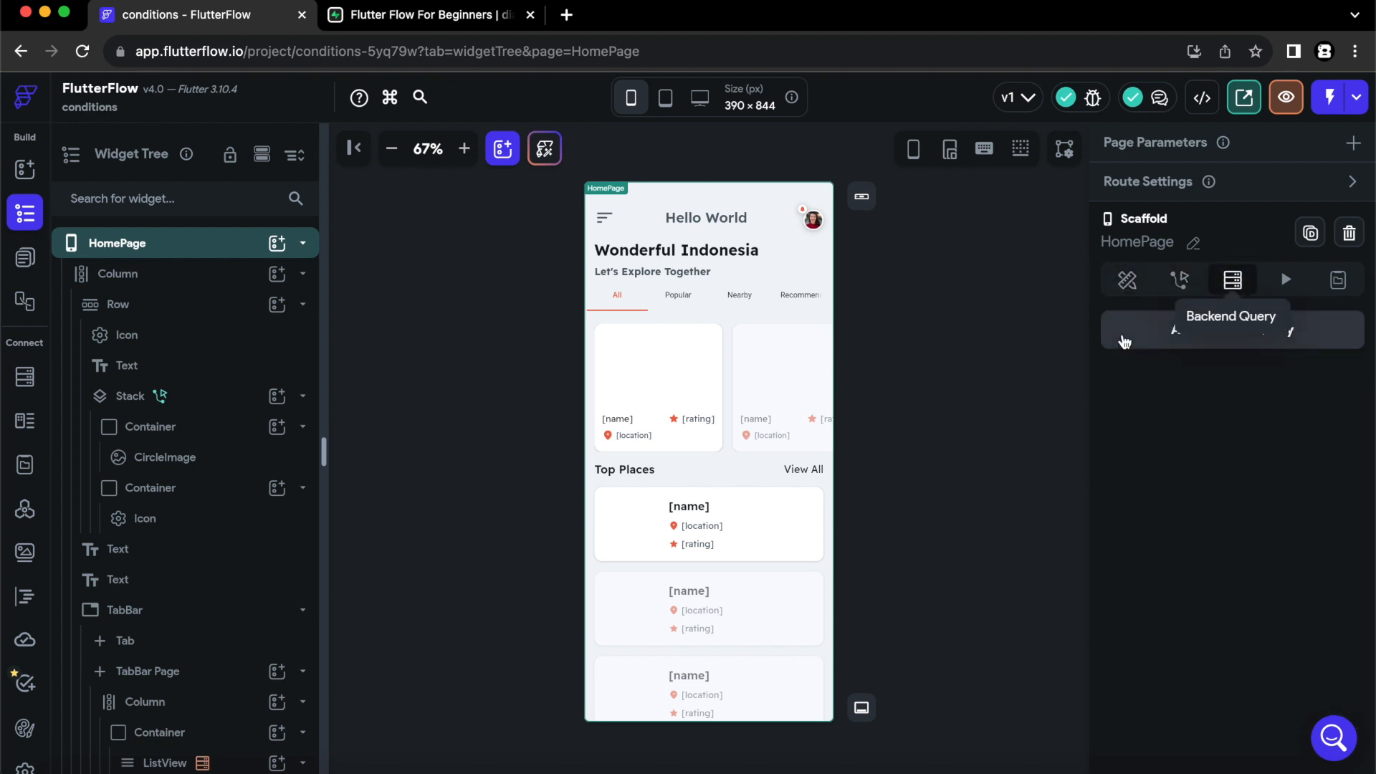
pyautogui.click(1122, 334)
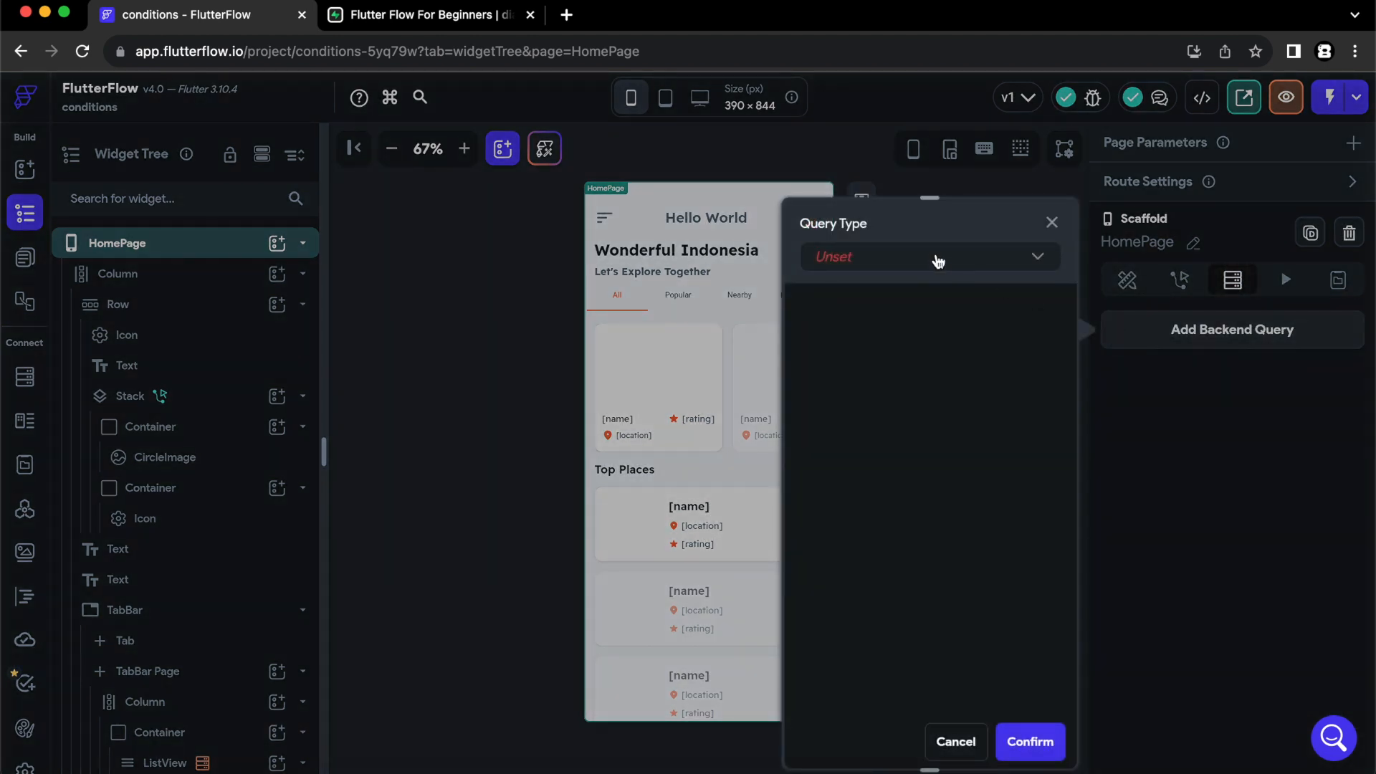
pyautogui.click(935, 260)
pyautogui.click(902, 398)
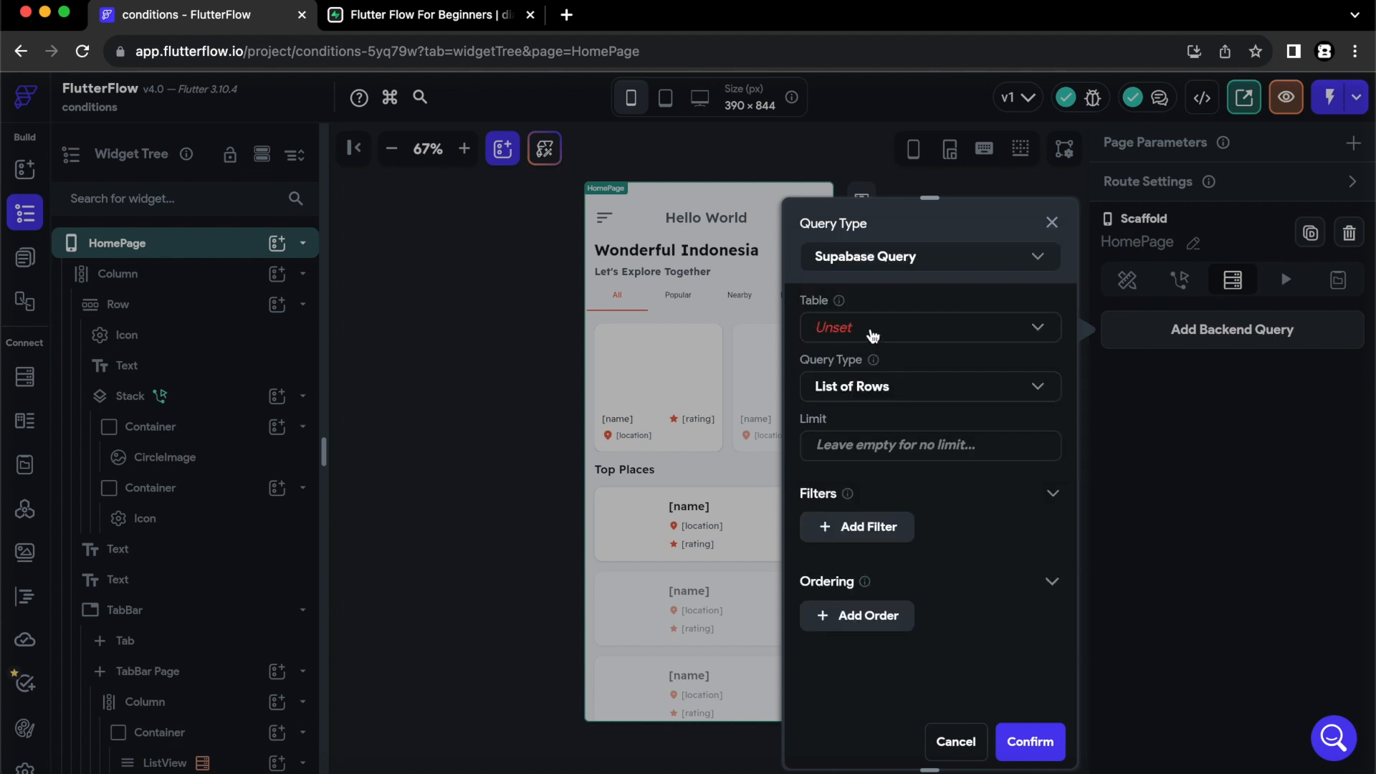
pyautogui.click(872, 335)
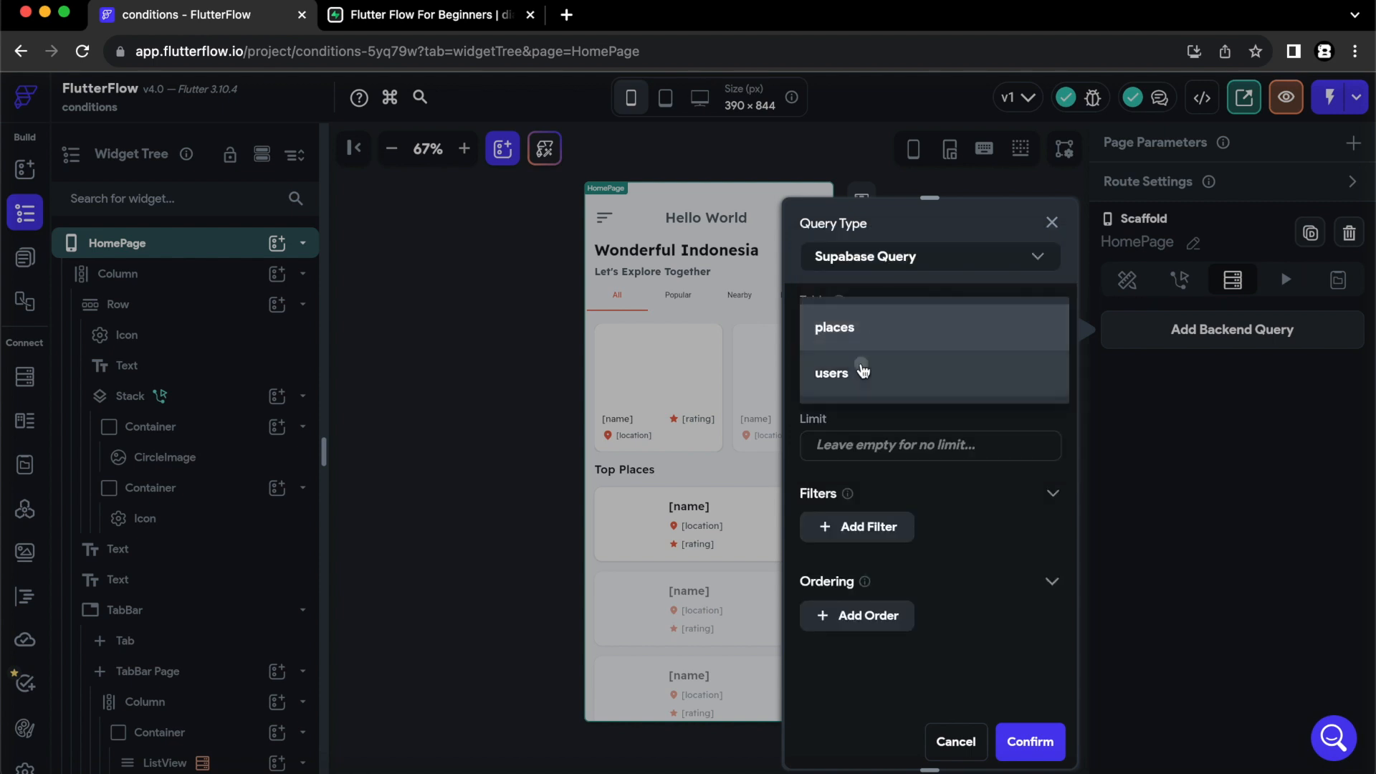
pyautogui.click(863, 371)
pyautogui.click(869, 387)
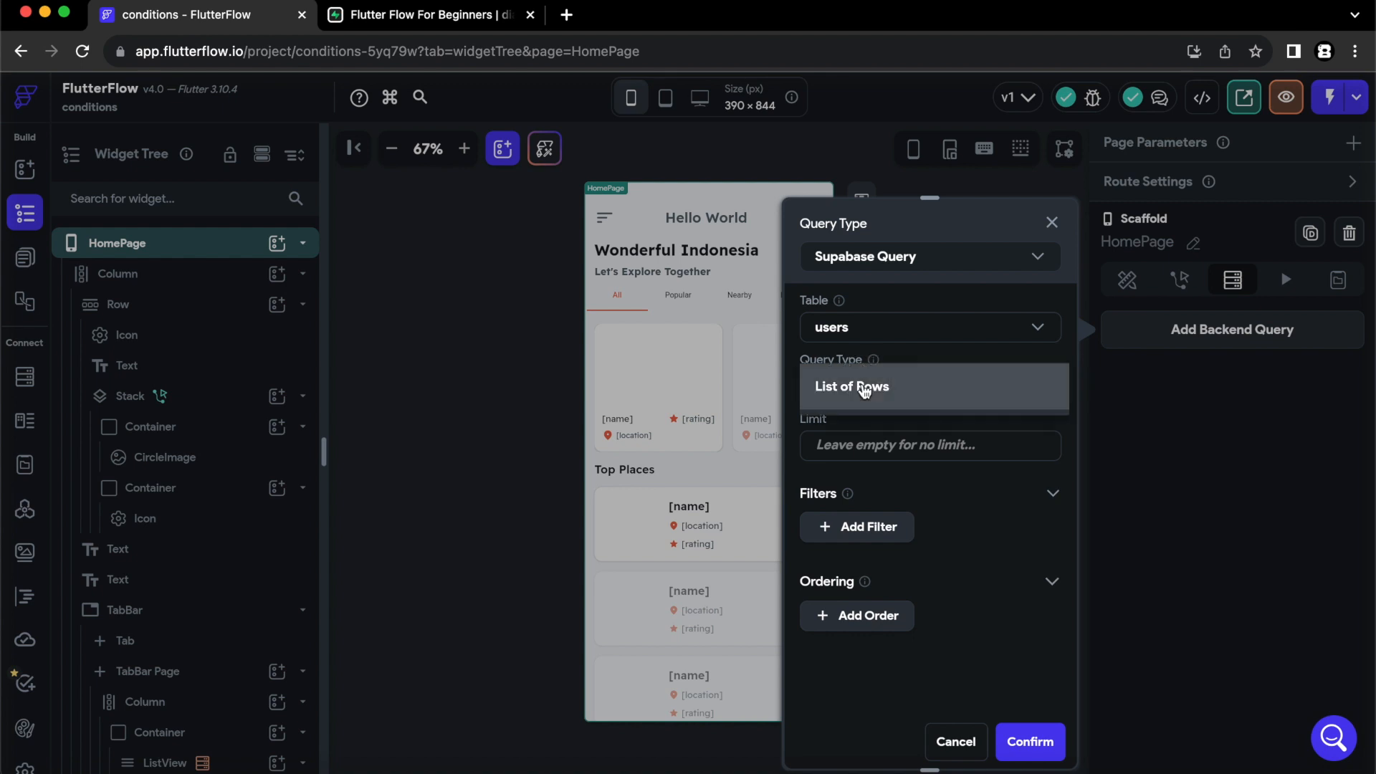
pyautogui.click(857, 432)
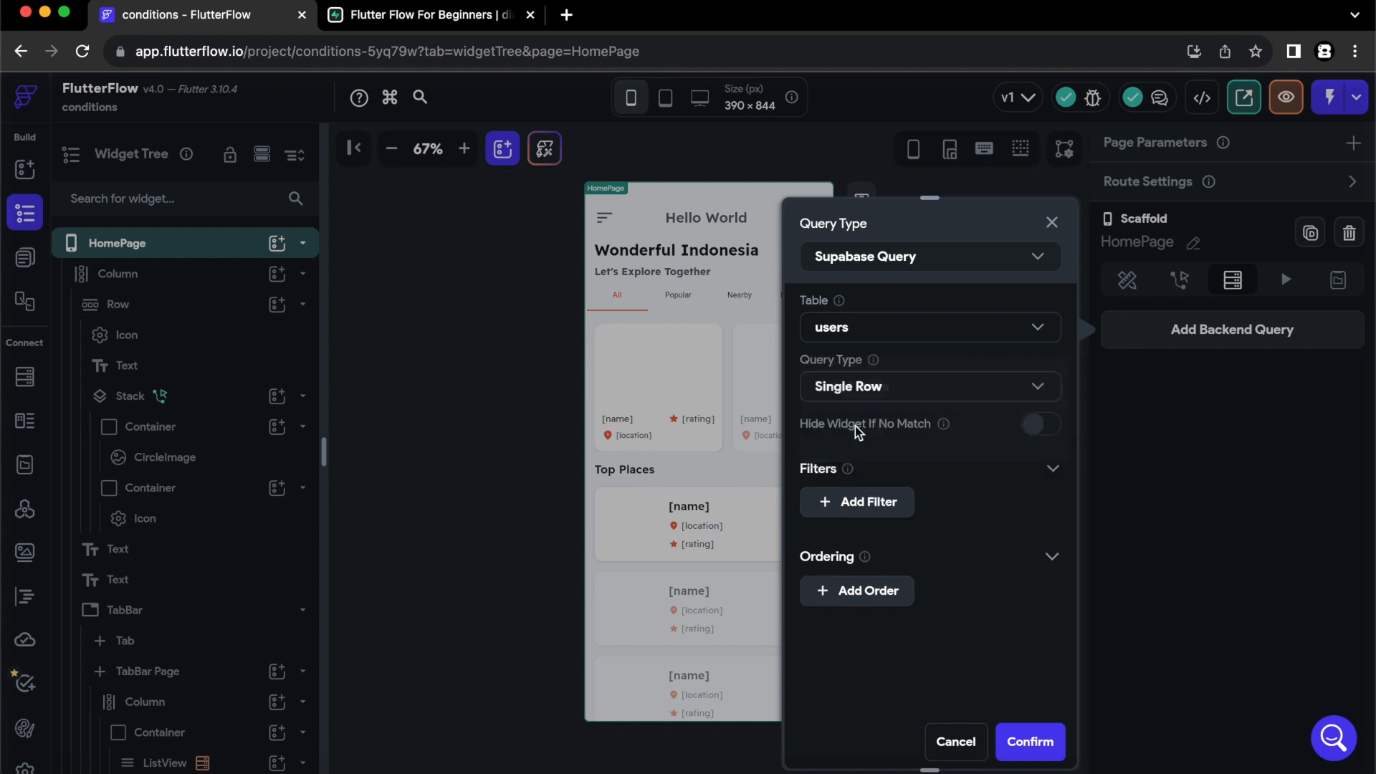
# - Add a filter where id is Equal To the authenticated user's User ID, and confirm the query
pyautogui.click(861, 504)
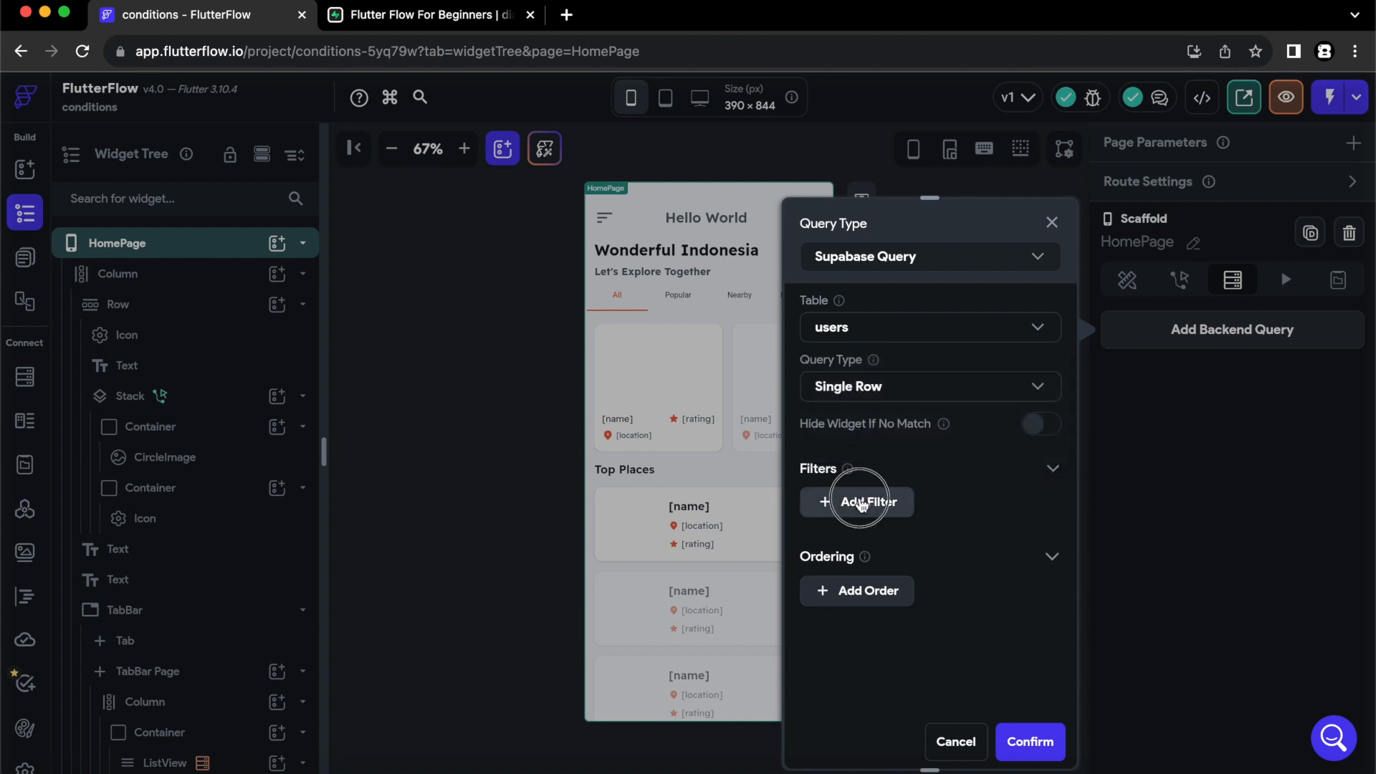
pyautogui.click(854, 582)
pyautogui.click(851, 571)
pyautogui.scroll(-5, 925, 510)
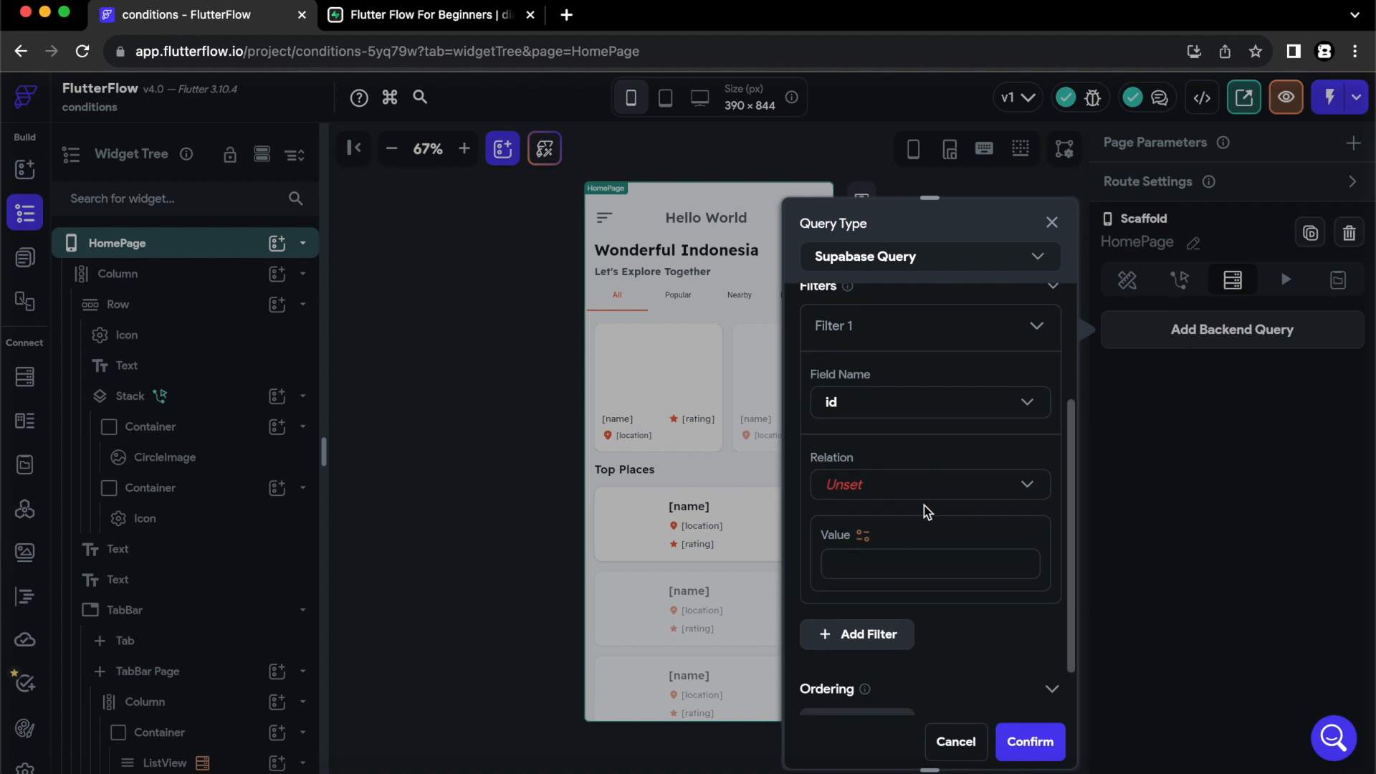
pyautogui.scroll(-2, 927, 511)
pyautogui.click(858, 442)
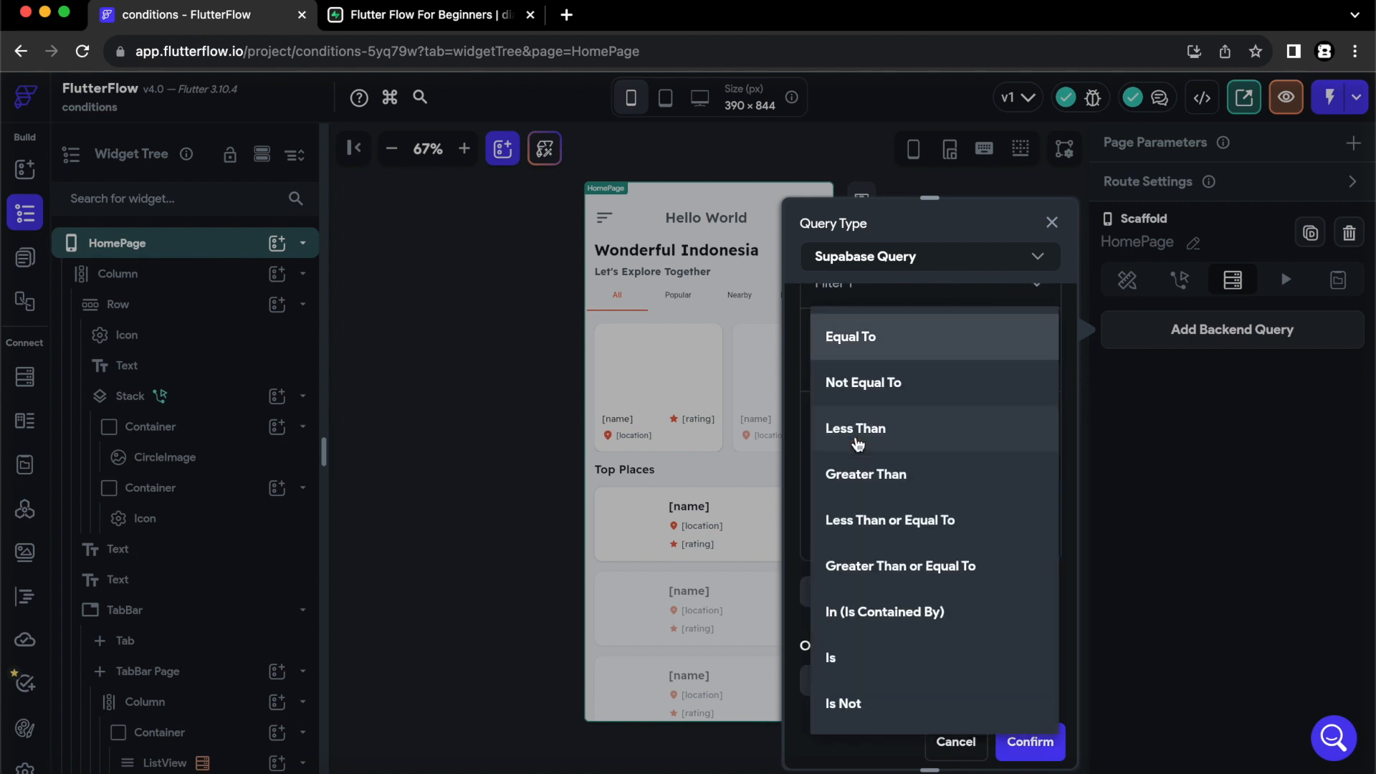
pyautogui.click(854, 340)
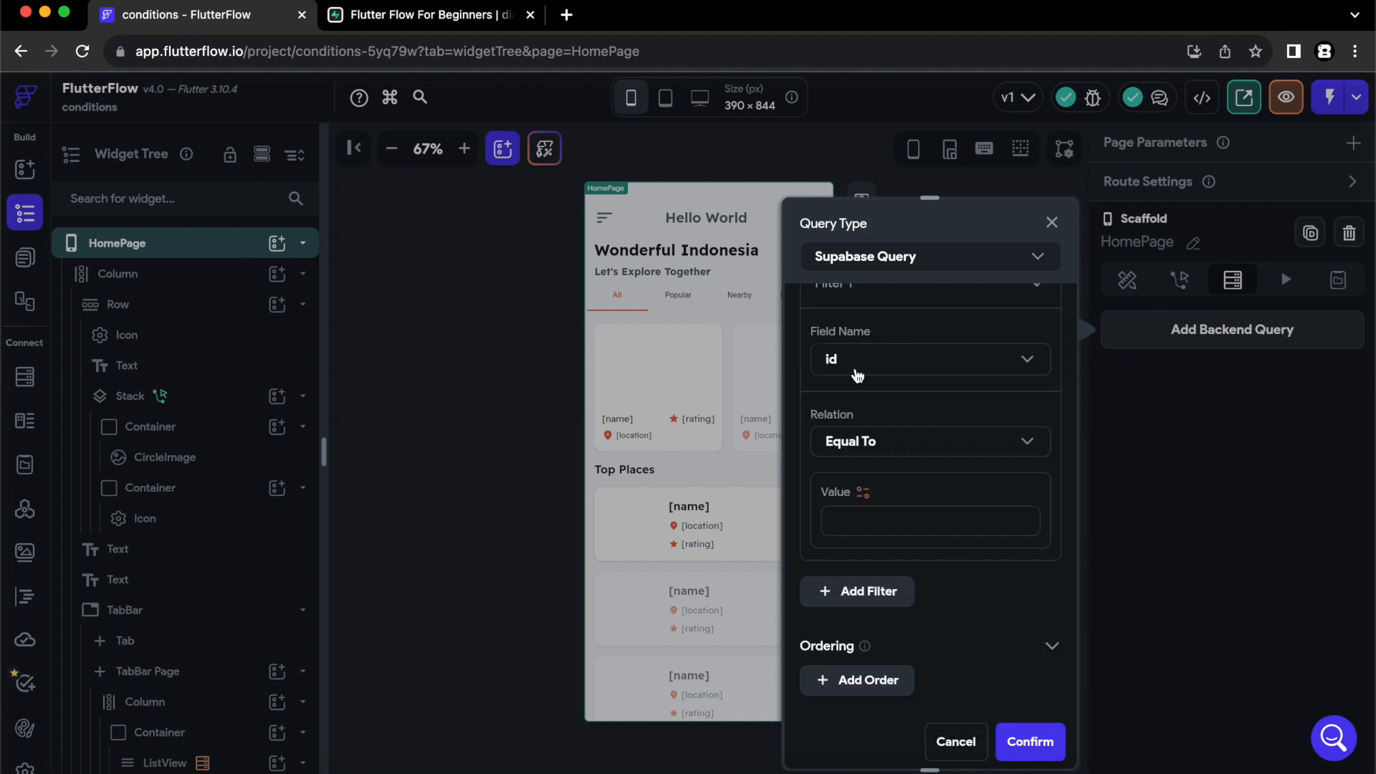
pyautogui.click(863, 494)
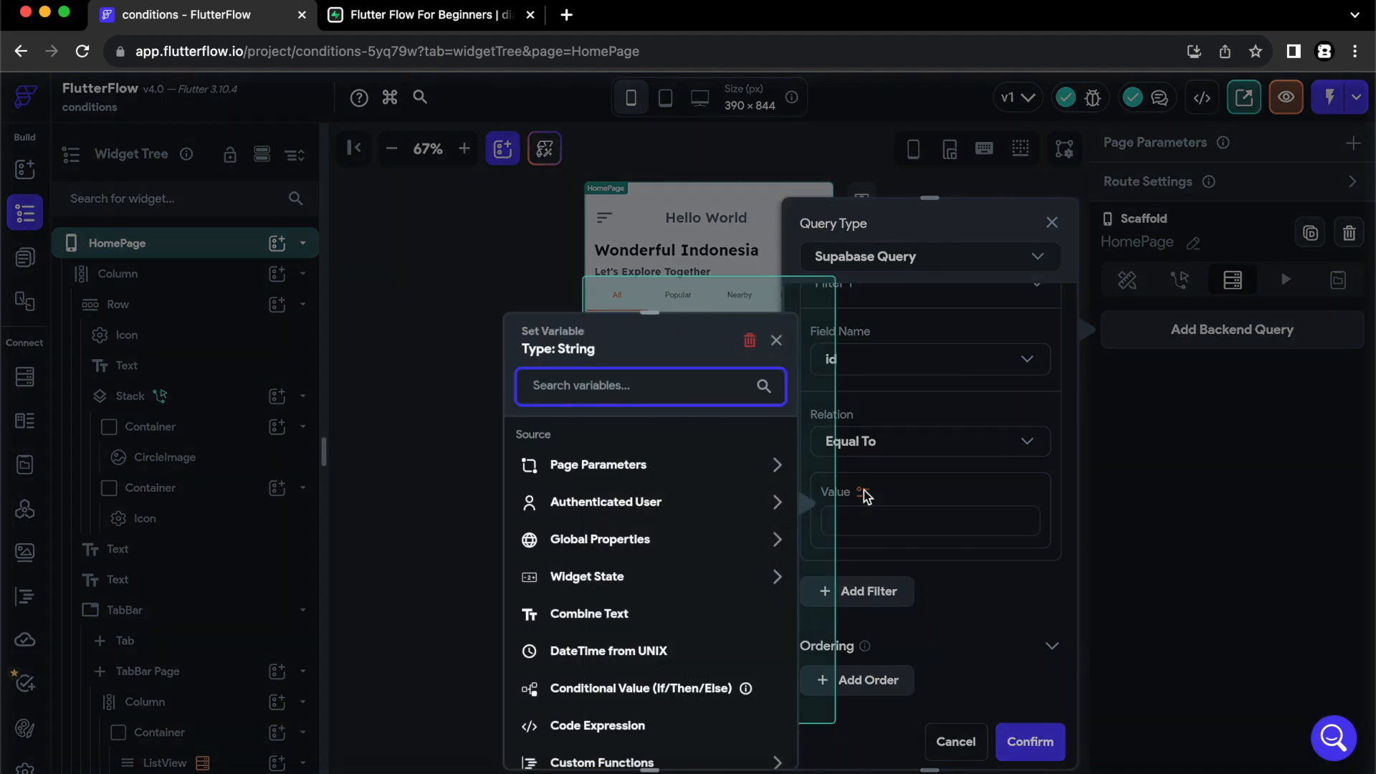
pyautogui.click(659, 506)
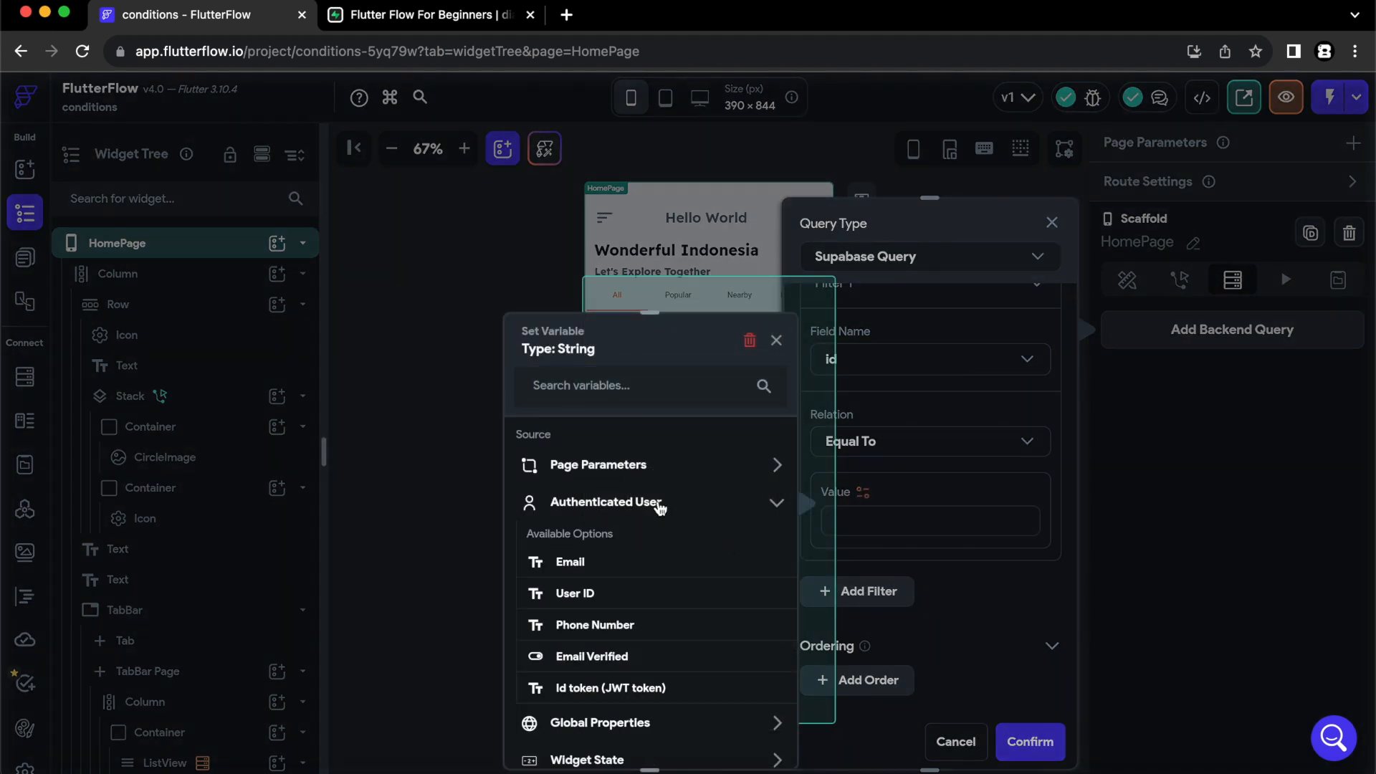
pyautogui.click(589, 595)
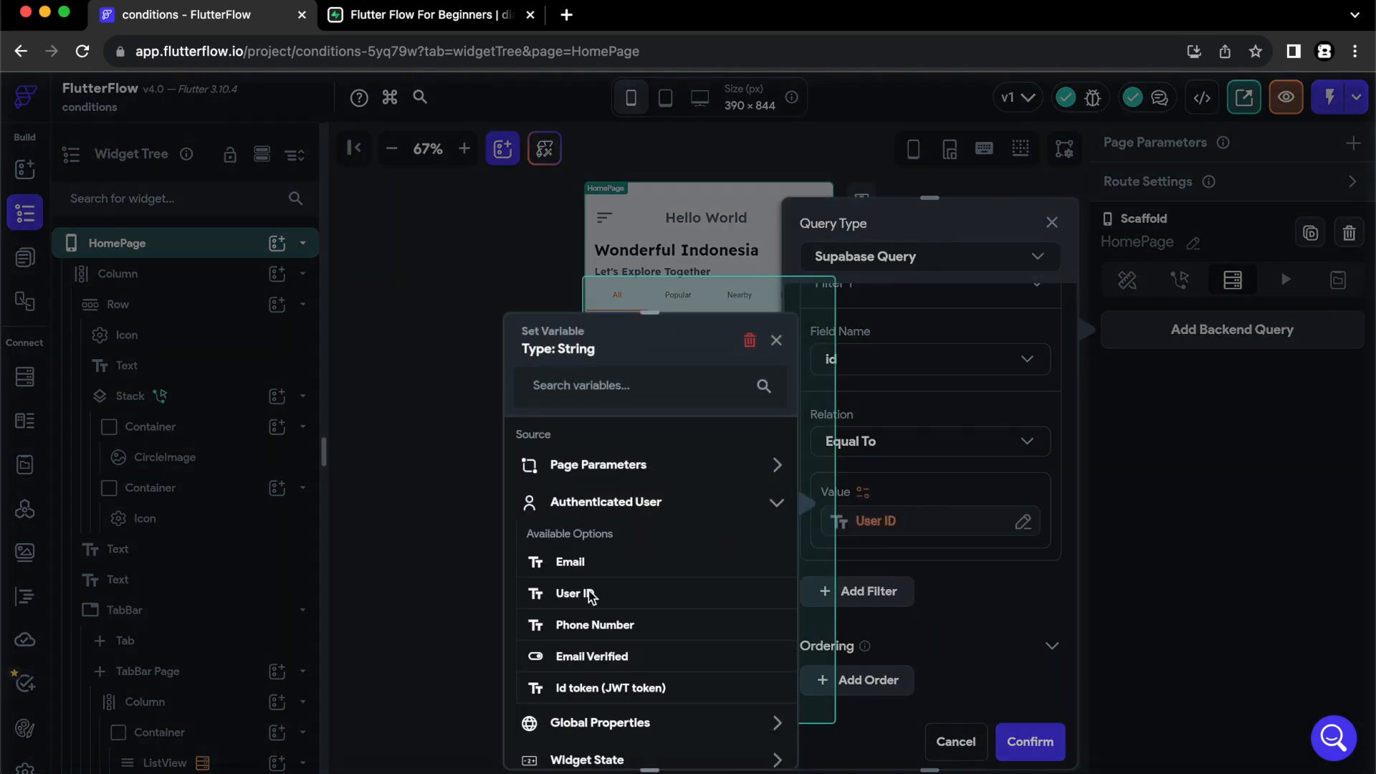
pyautogui.click(1026, 741)
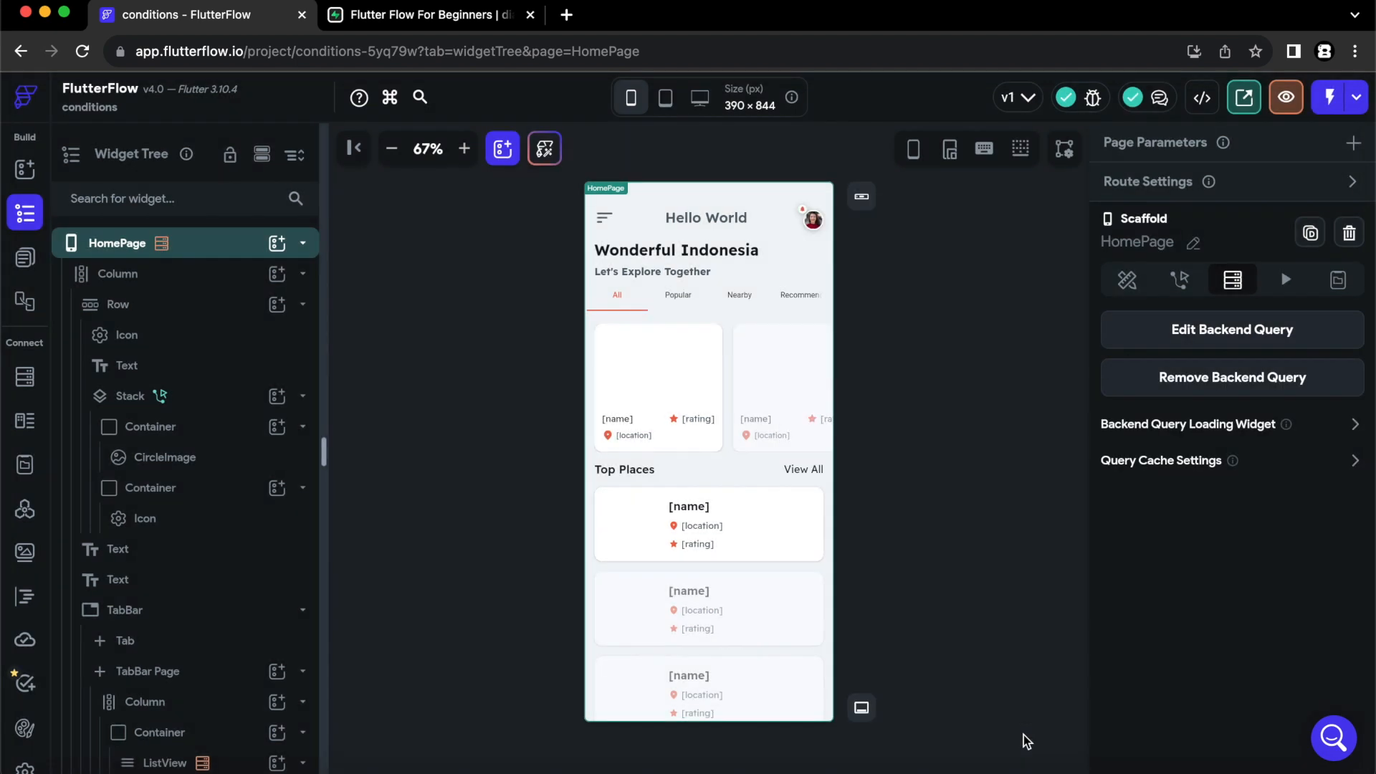
# - Turn on conditional visibility for HomePage's top Column and set it to the users Row owner field
pyautogui.click(960, 576)
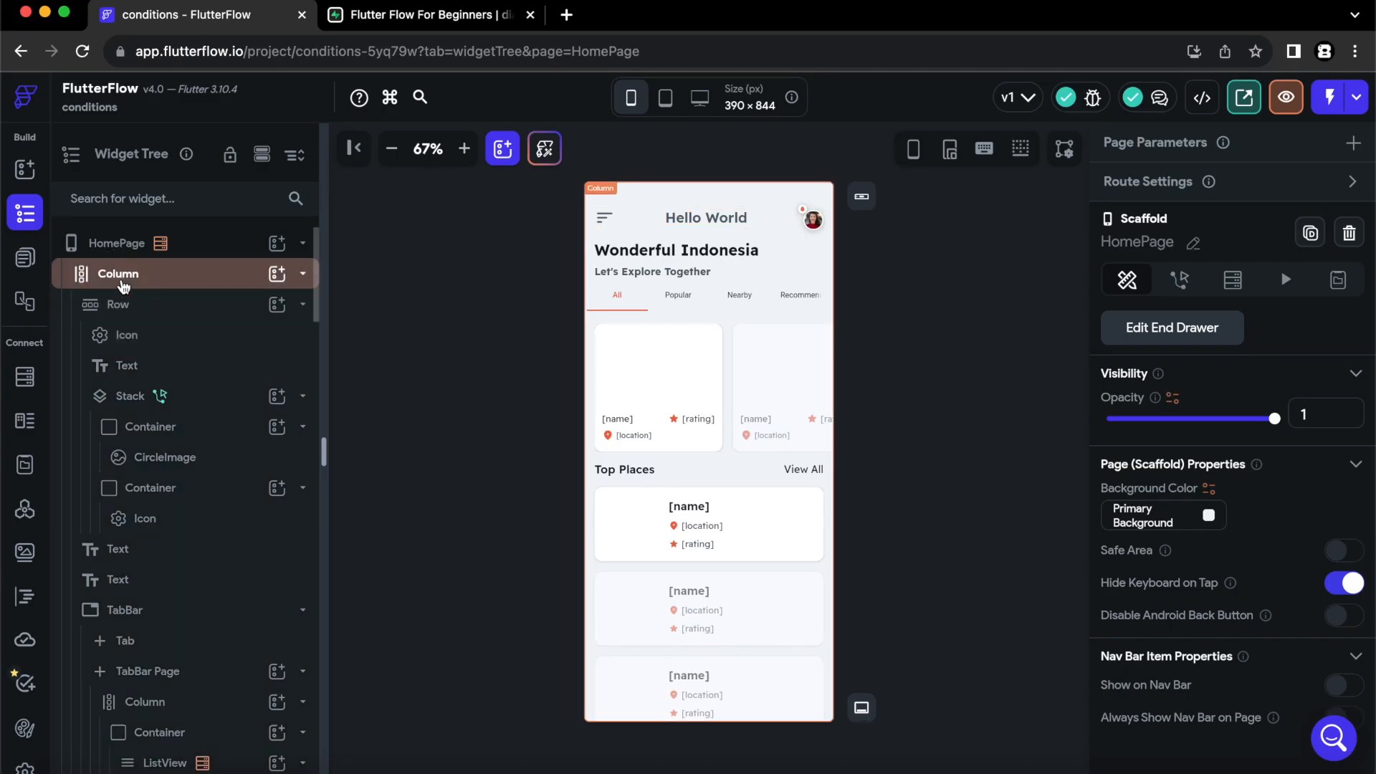
pyautogui.click(122, 281)
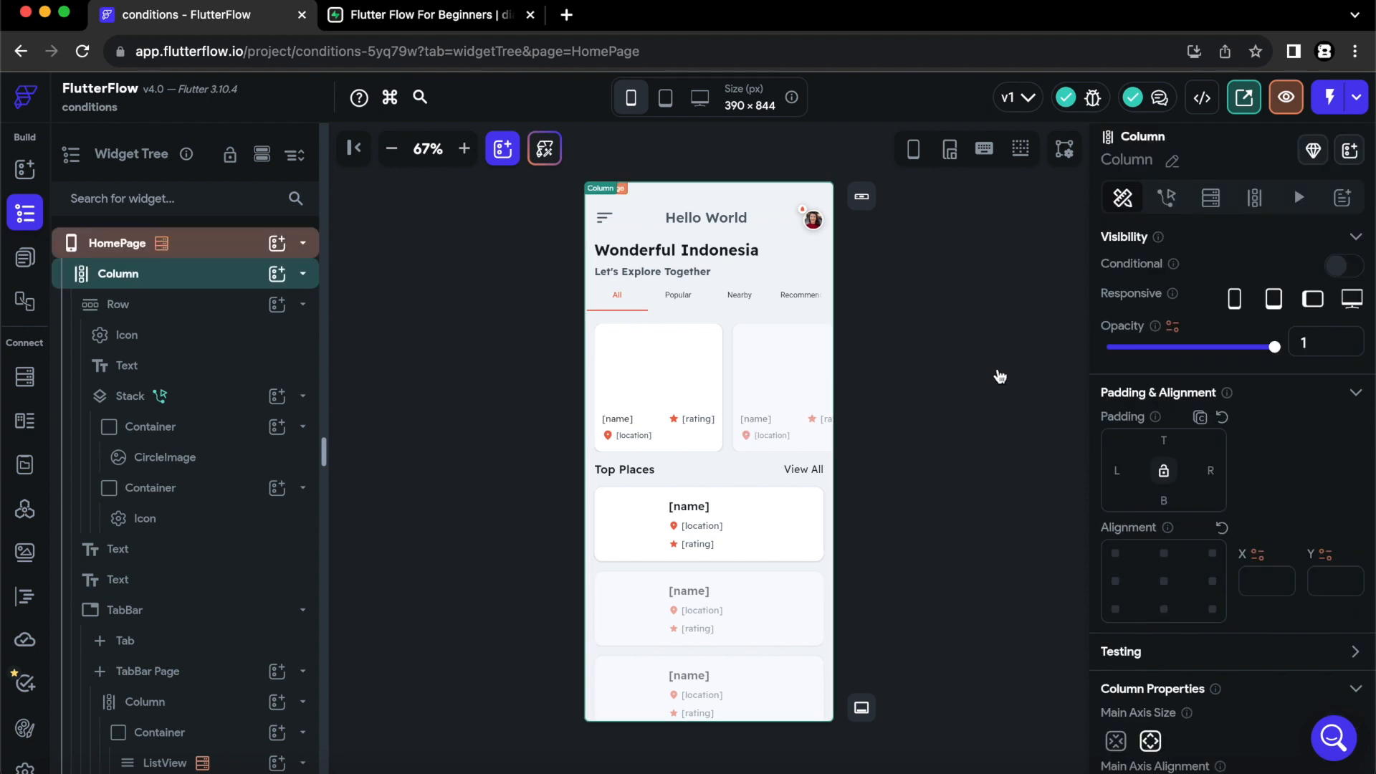
pyautogui.click(1337, 271)
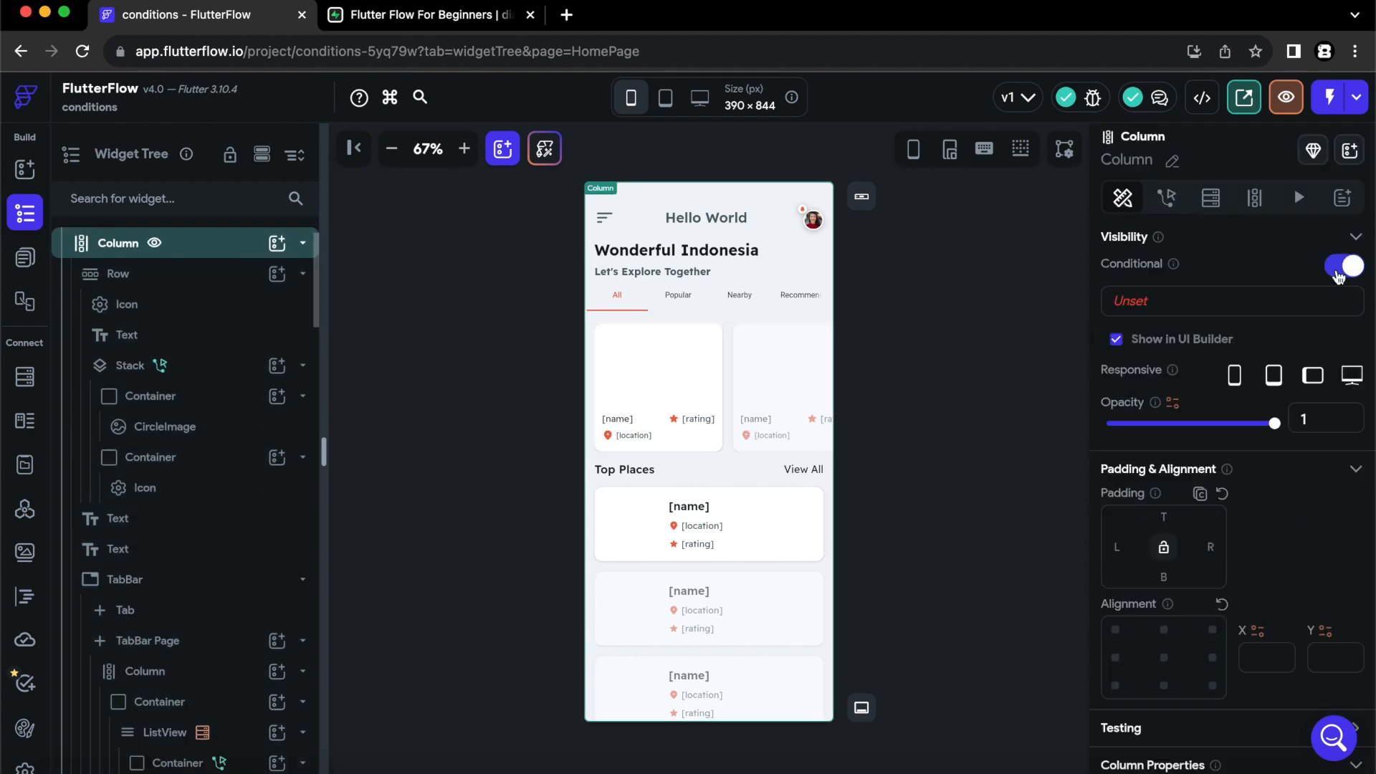
pyautogui.click(1183, 306)
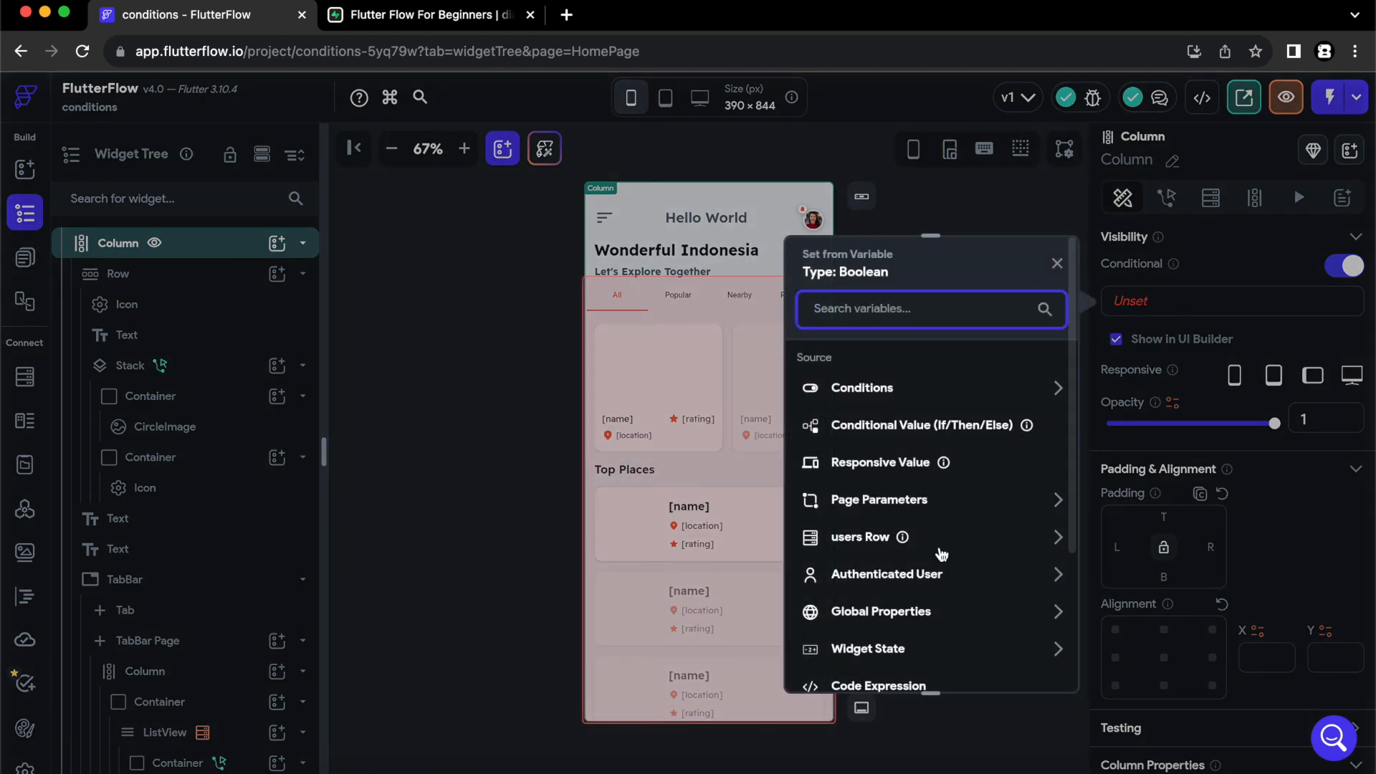
pyautogui.click(932, 537)
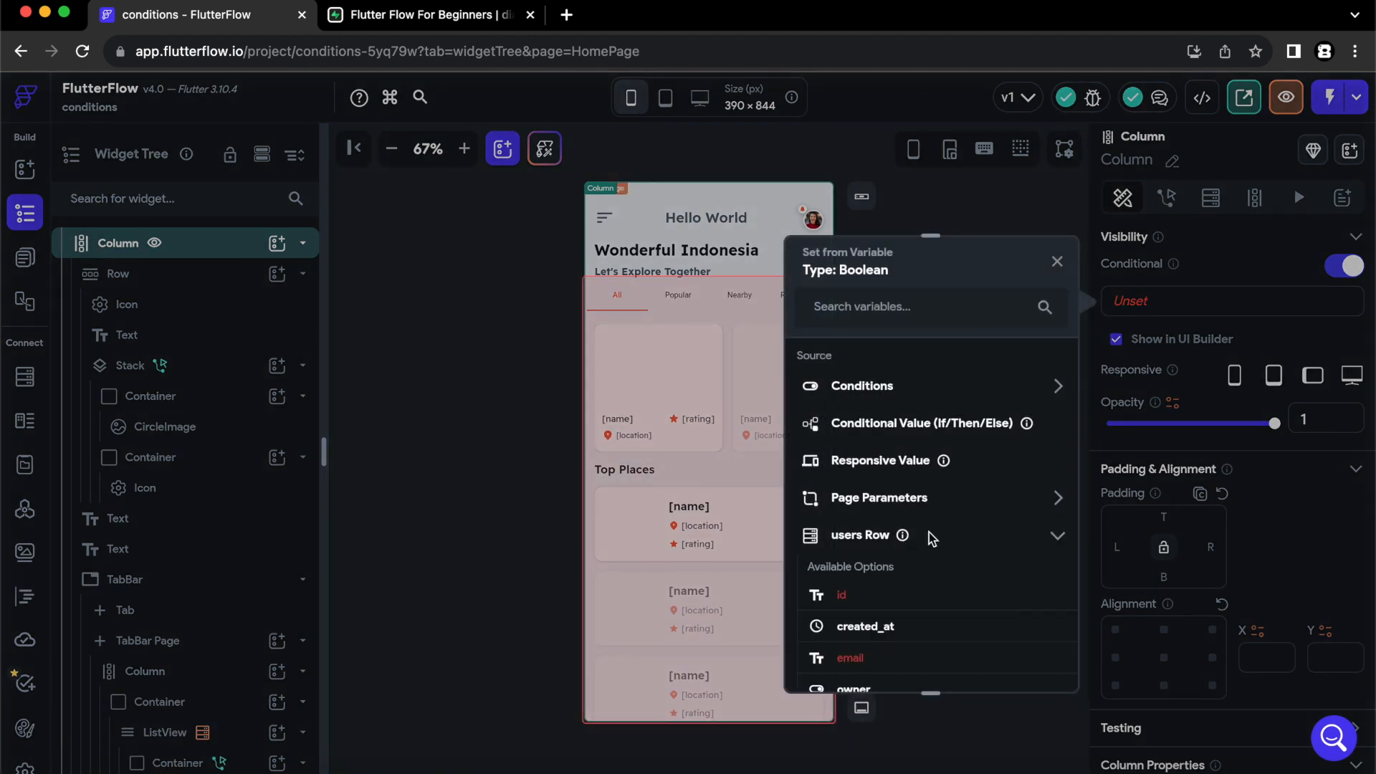
pyautogui.scroll(-5, 932, 537)
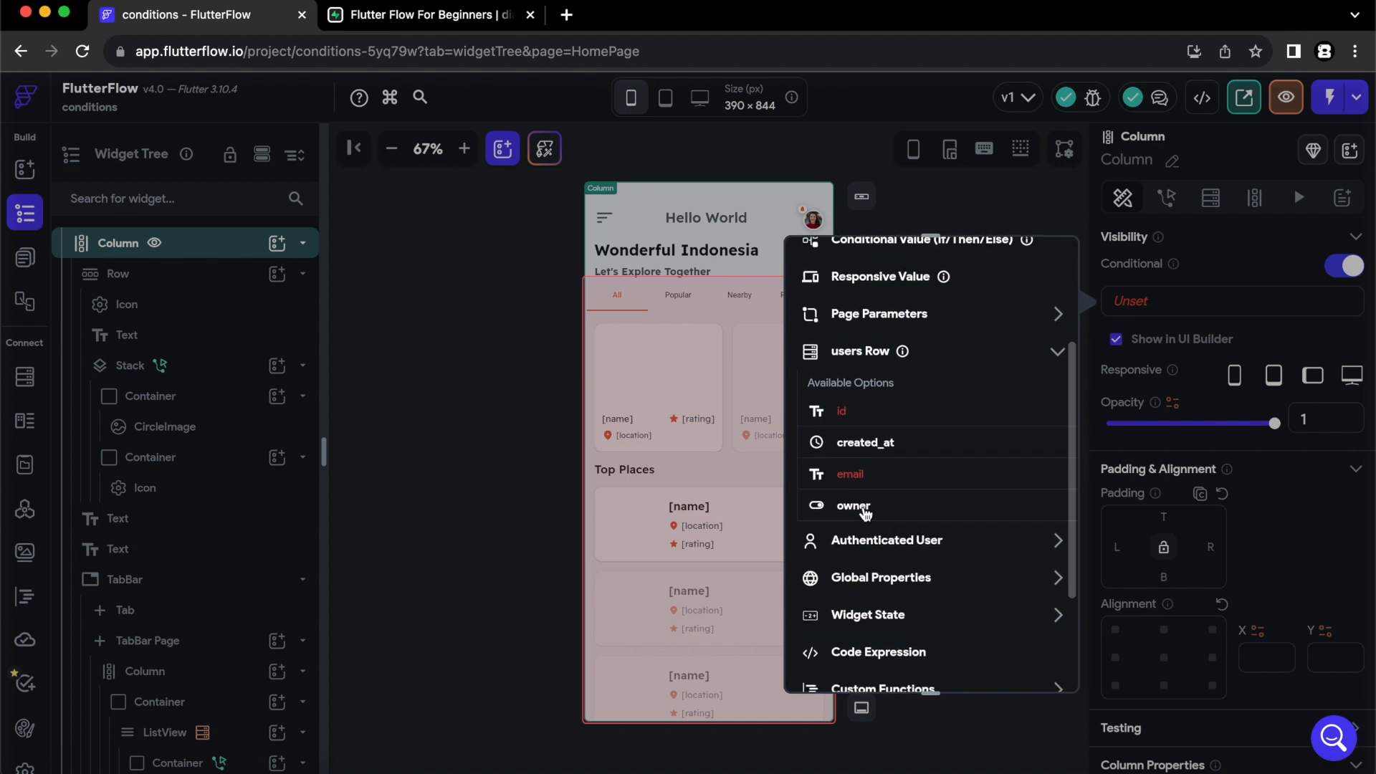
pyautogui.click(863, 507)
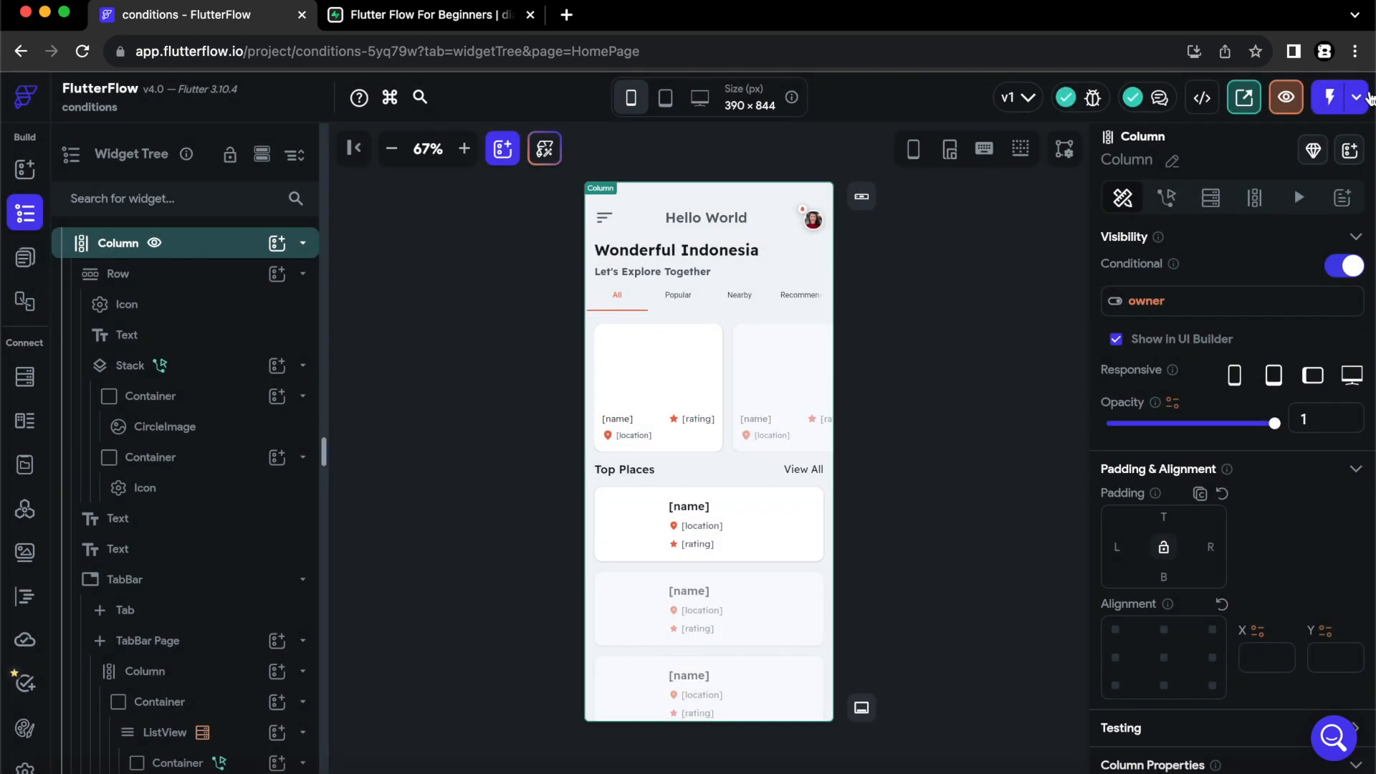
# - Run the app in Test mode by opening the existing debug session, and zoom the preview to 67%
pyautogui.click(1356, 99)
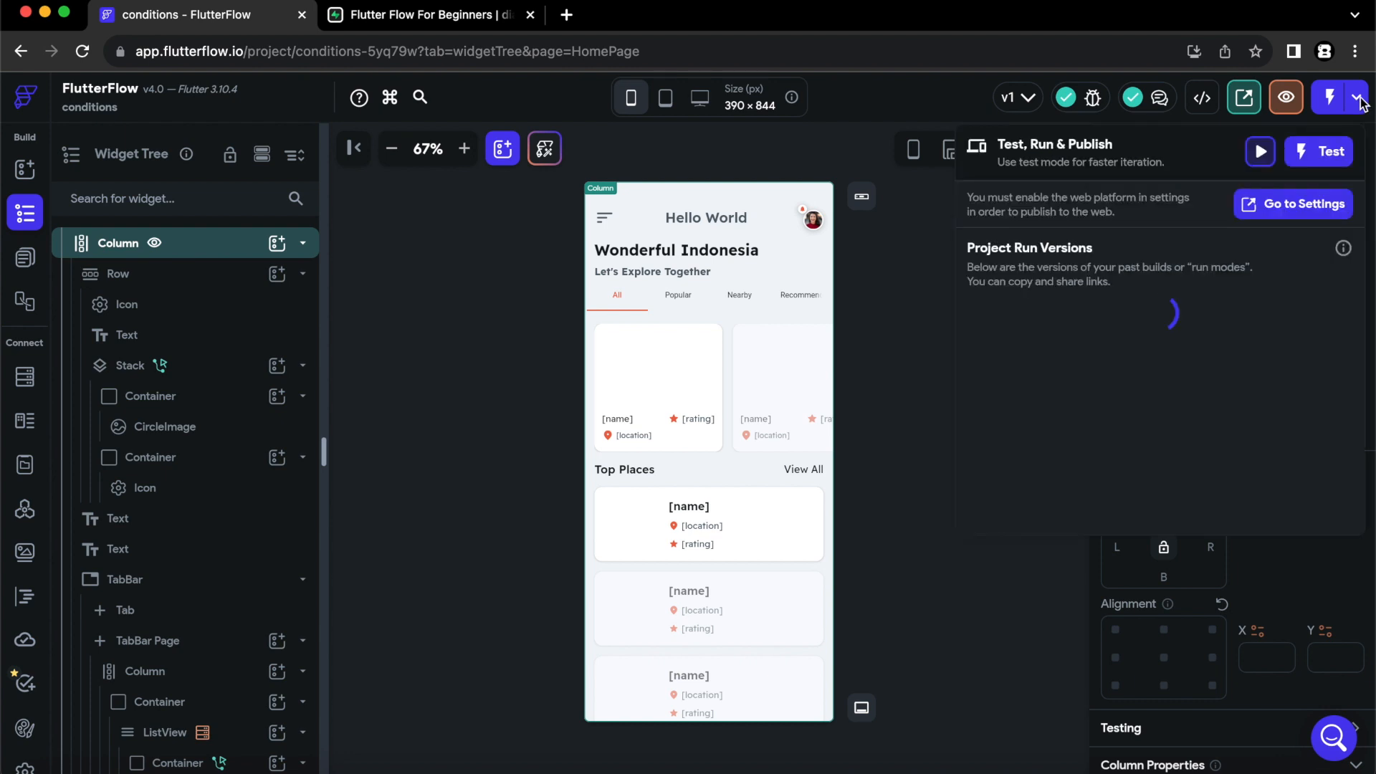
pyautogui.click(1321, 155)
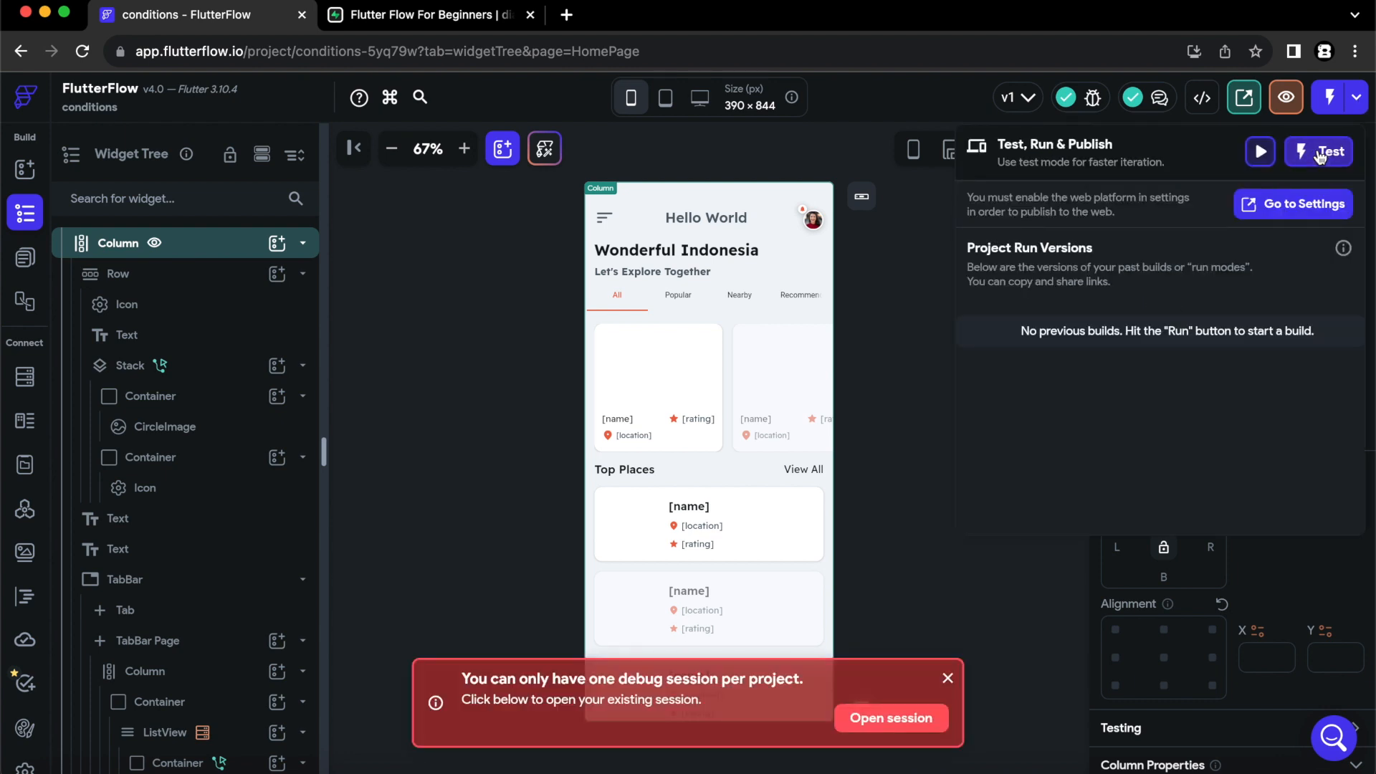
pyautogui.click(878, 728)
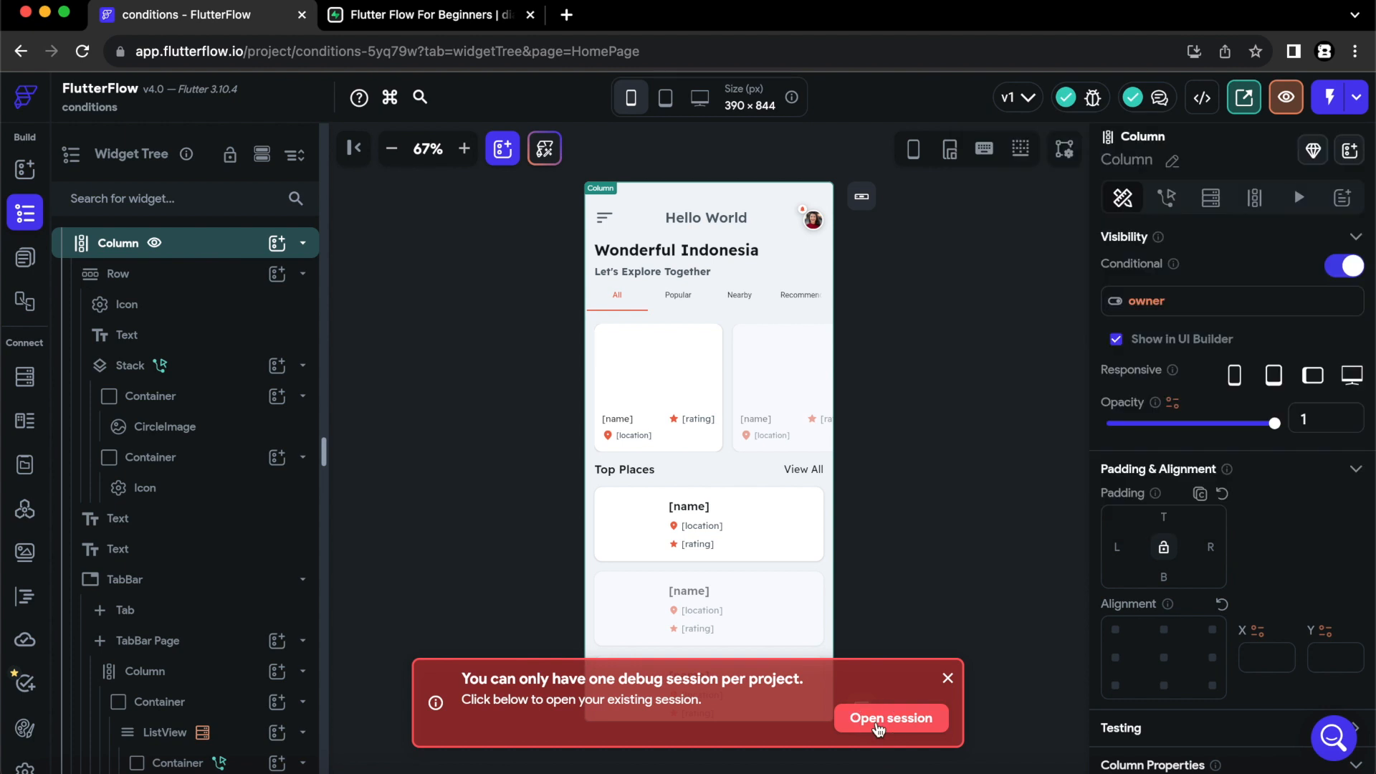
pyautogui.click(888, 724)
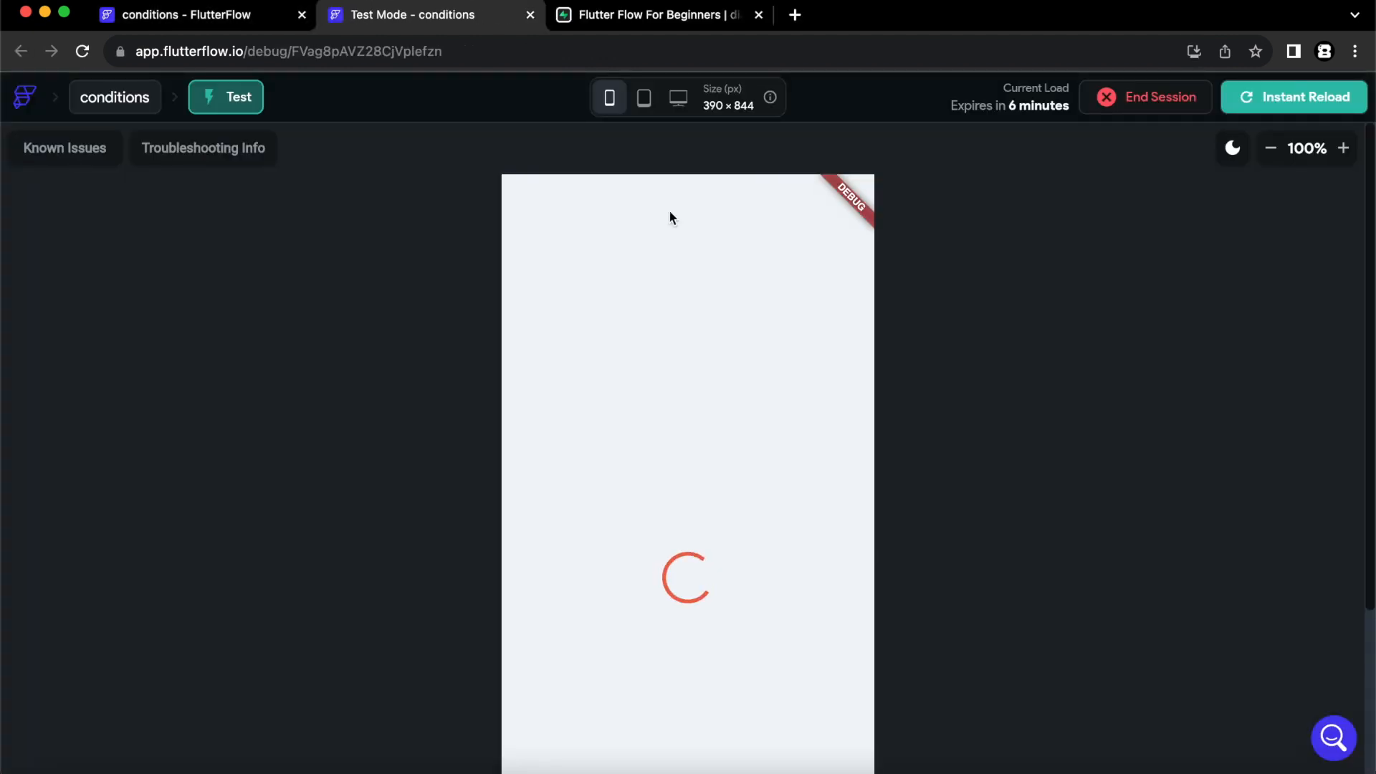
pyautogui.click(1273, 149)
pyautogui.click(1273, 148)
pyautogui.click(1273, 148)
pyautogui.click(1273, 148)
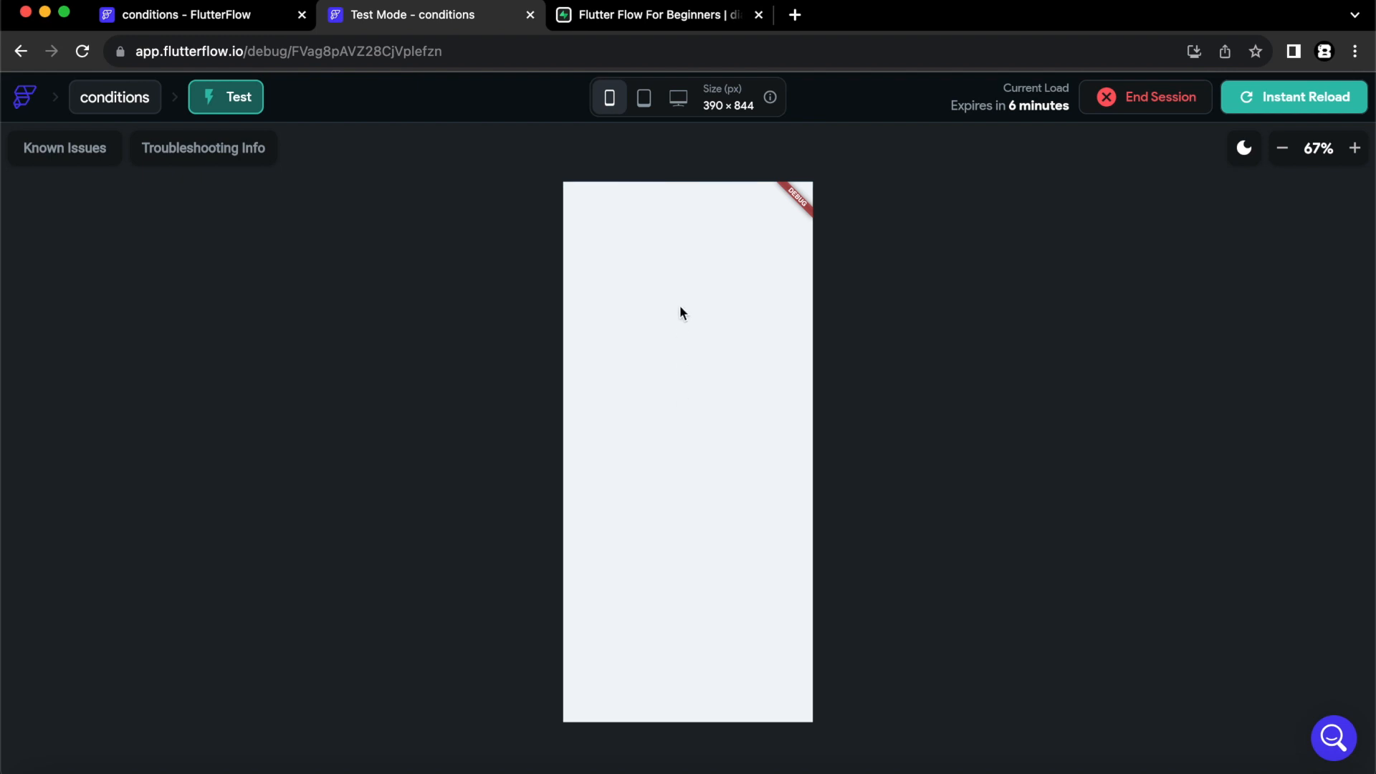
# - Set the user's owner value to TRUE in the Supabase users table, then instantly reload the test session
pyautogui.click(646, 20)
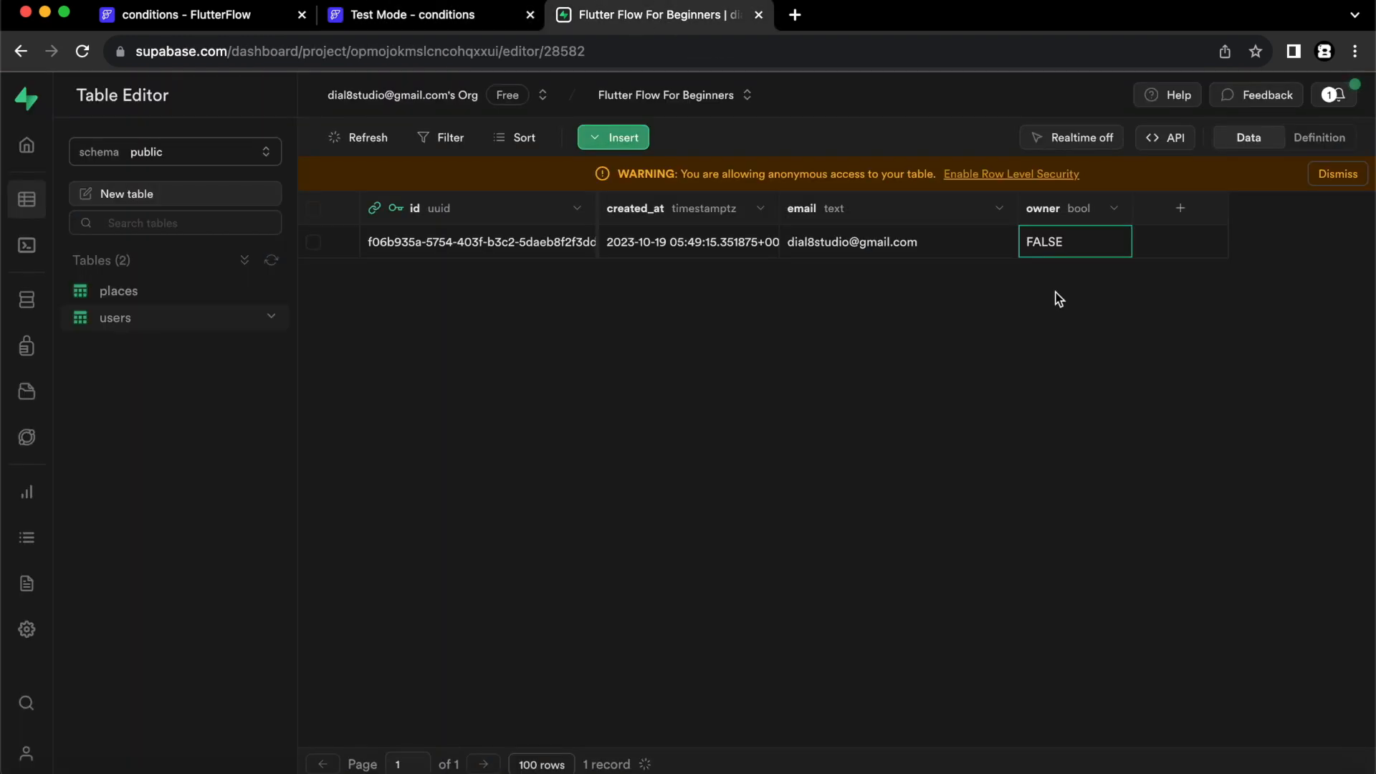
pyautogui.doubleClick(1060, 244)
pyautogui.click(1059, 243)
pyautogui.click(1057, 225)
pyautogui.click(445, 14)
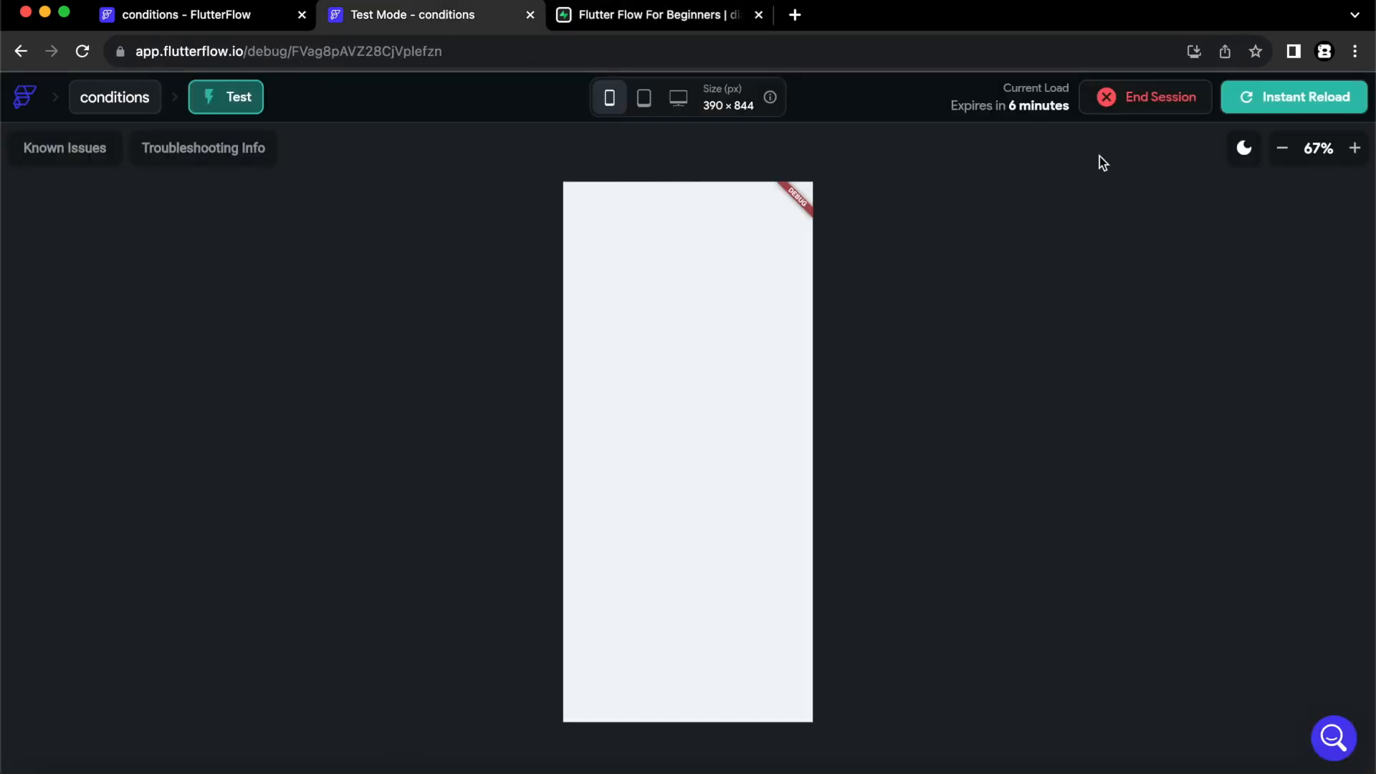
pyautogui.click(1298, 102)
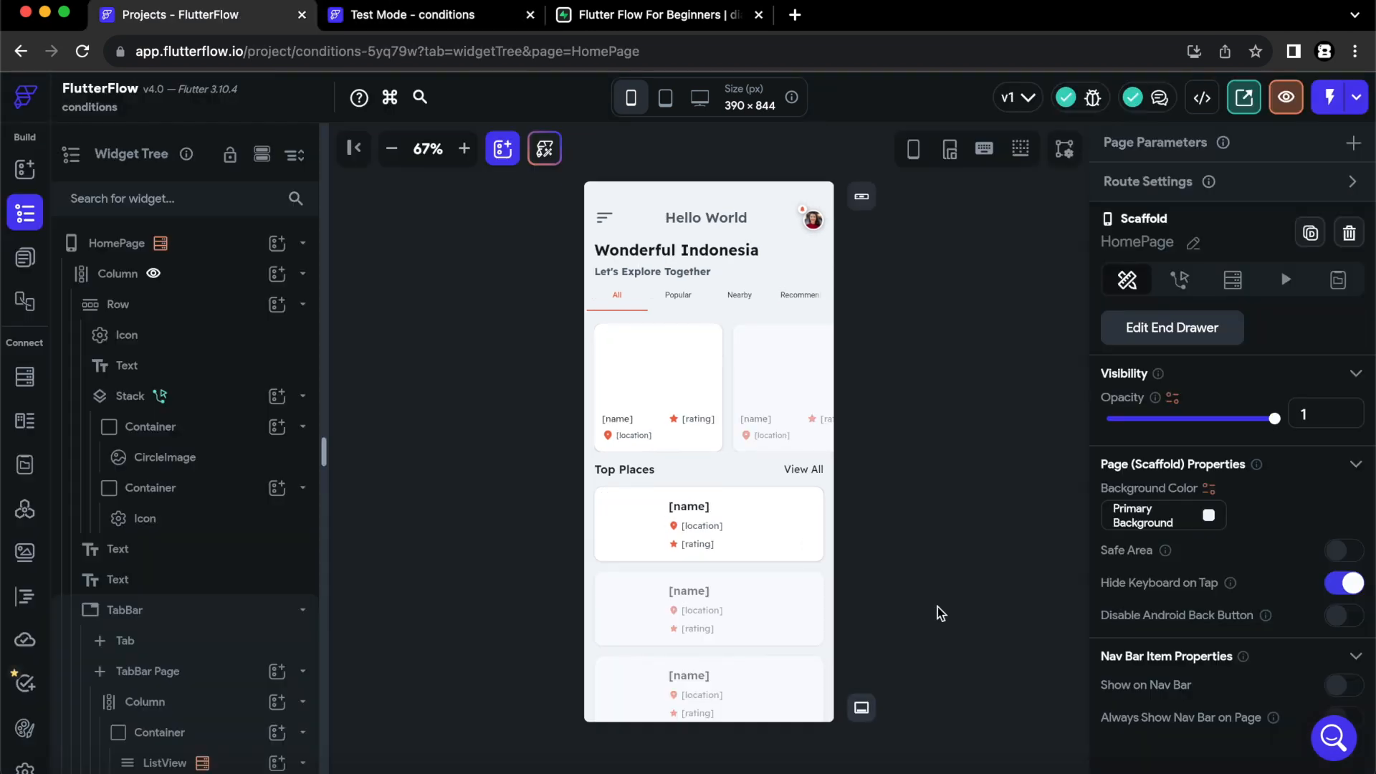
# - Turn off conditional visibility on HomePage's top Column
pyautogui.click(143, 279)
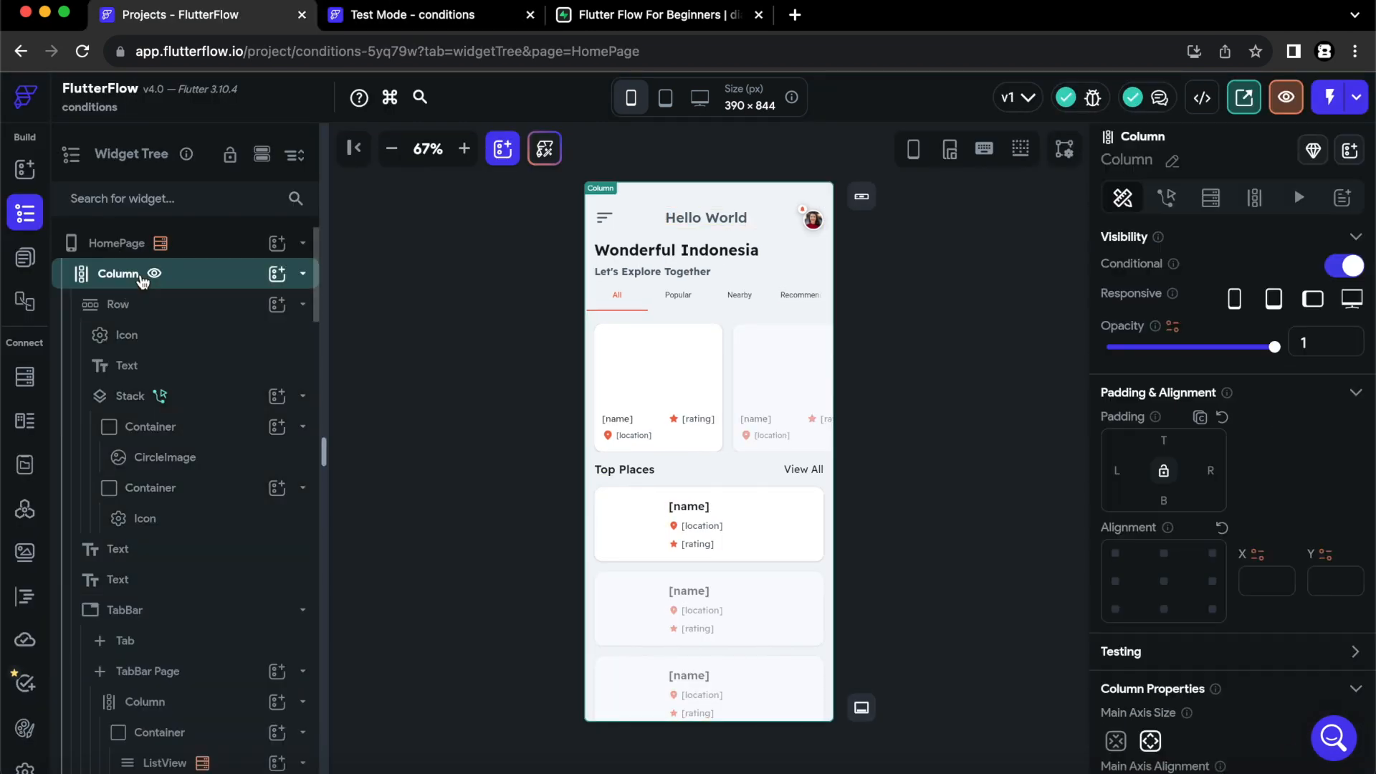
pyautogui.click(1344, 269)
pyautogui.click(947, 475)
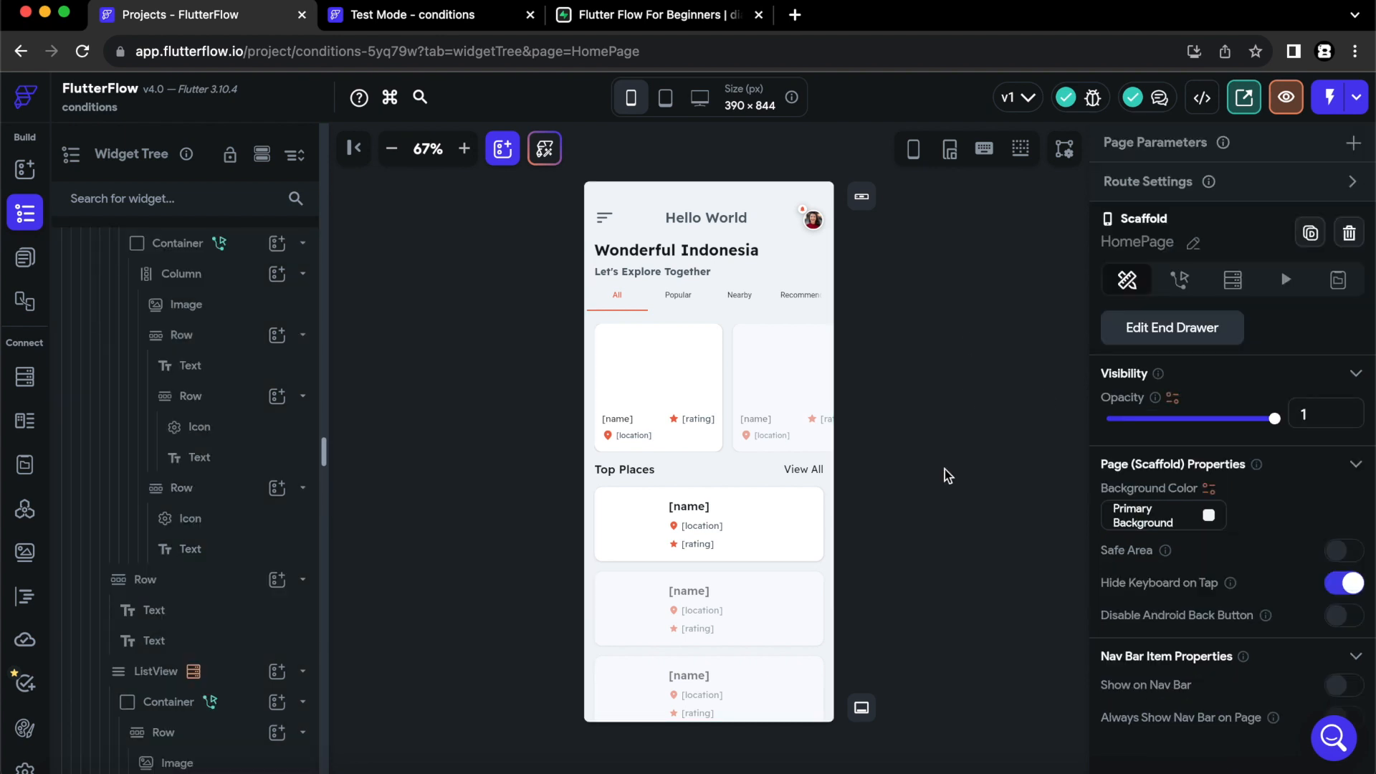
# - Set the user's owner value back to FALSE in the Supabase users table
pyautogui.click(666, 15)
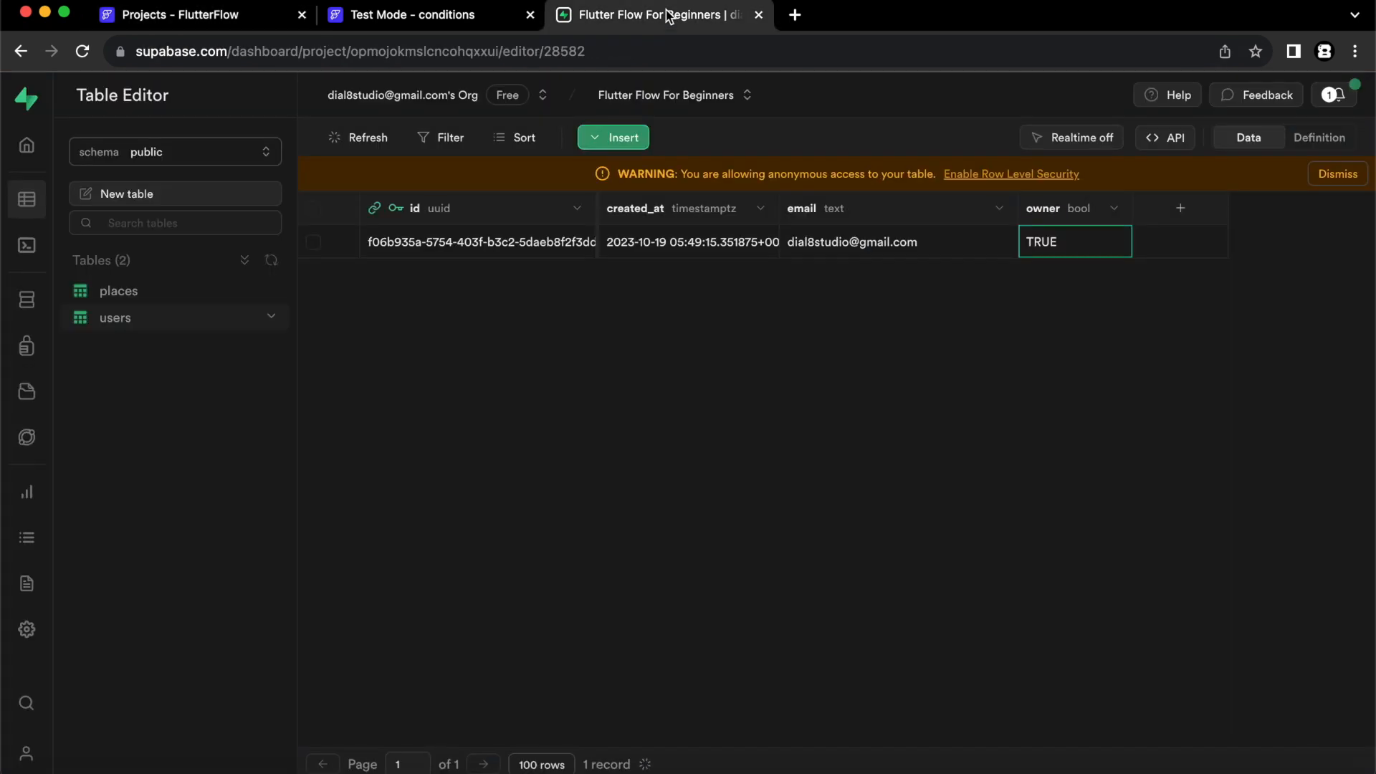
pyautogui.doubleClick(1056, 242)
pyautogui.click(1057, 243)
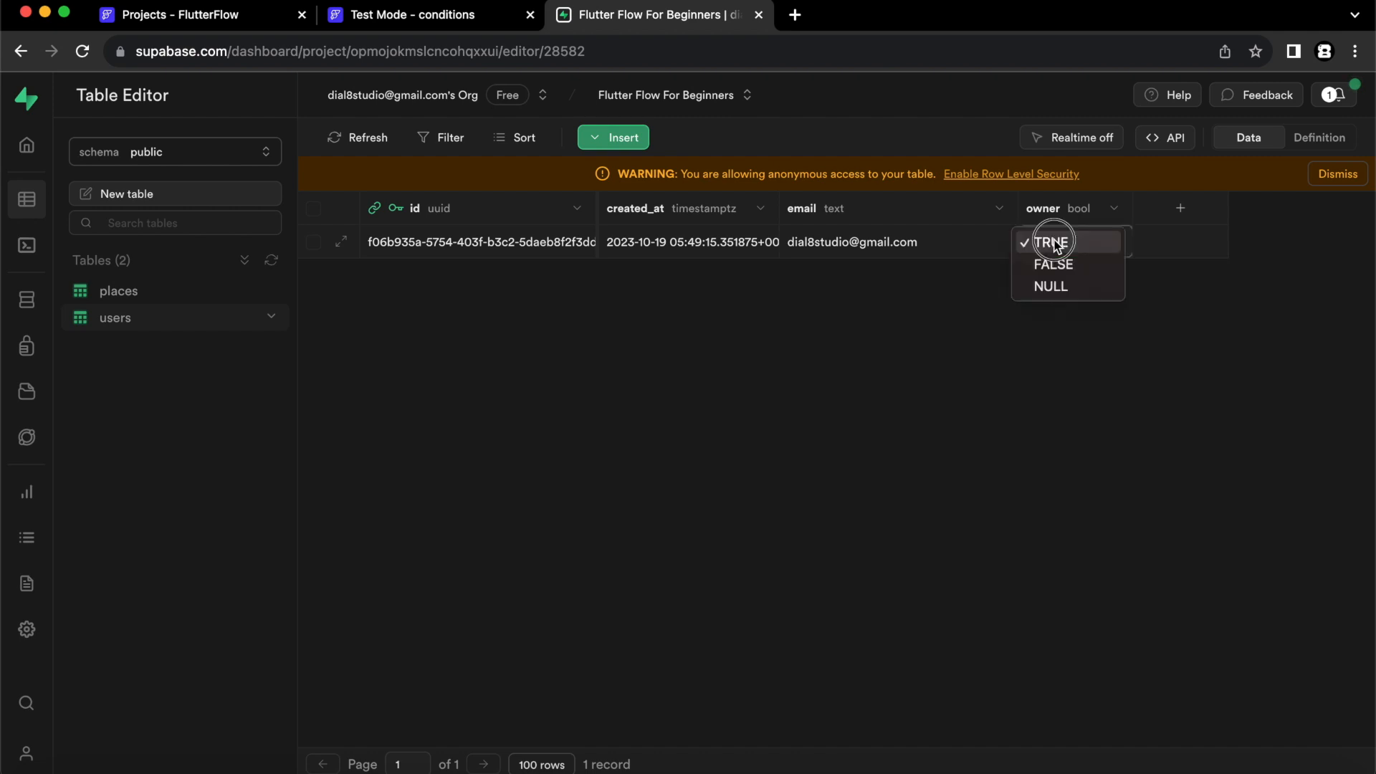
pyautogui.click(1056, 265)
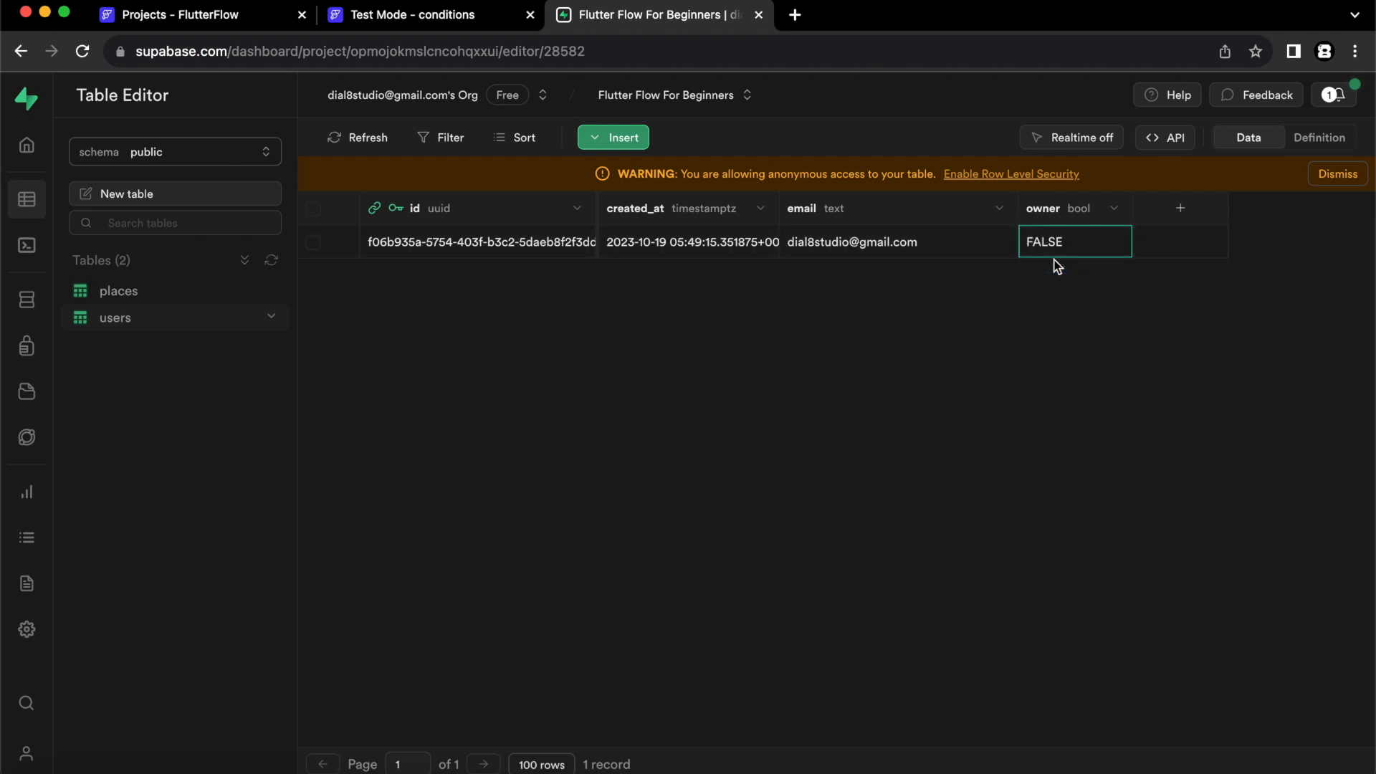
# - Open the action flow editor for the place card Container and add a conditional action below Navigate To
pyautogui.click(241, 15)
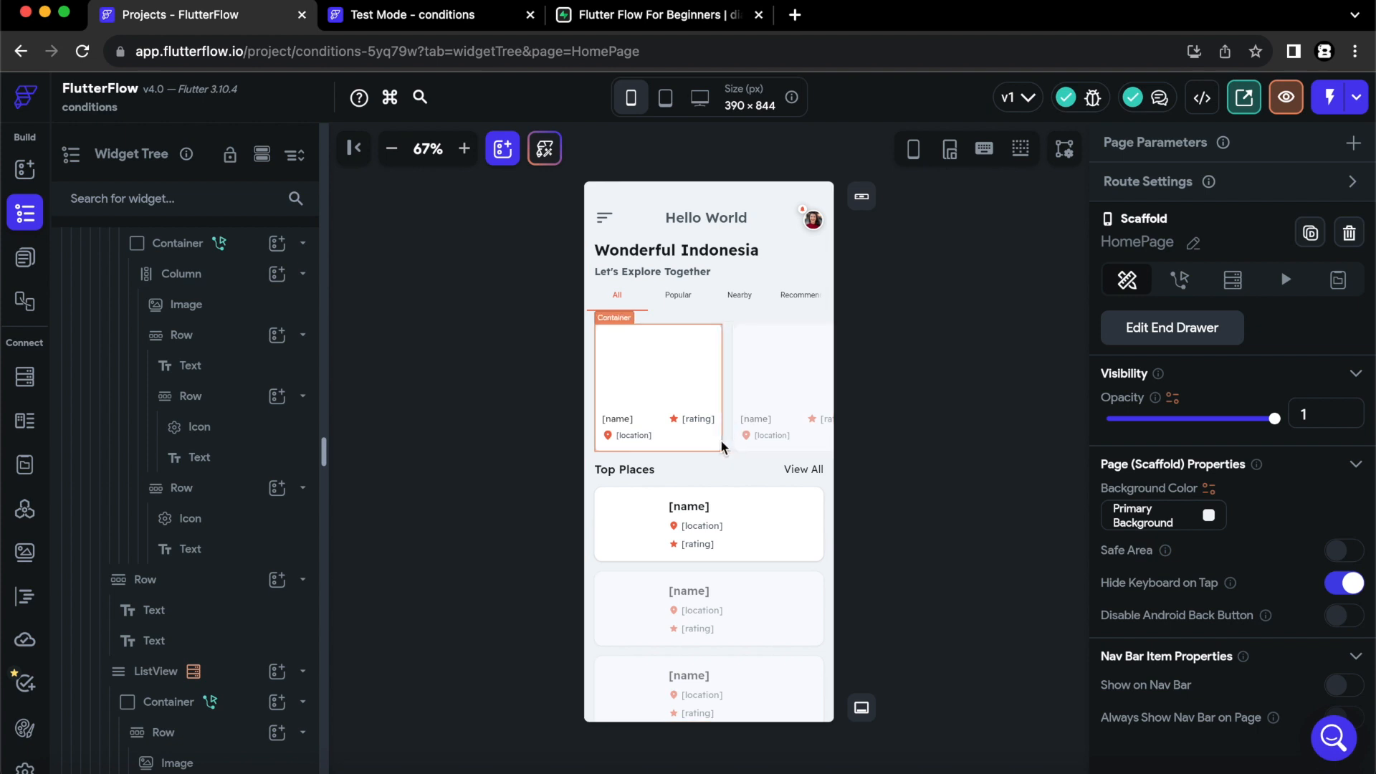
pyautogui.click(723, 447)
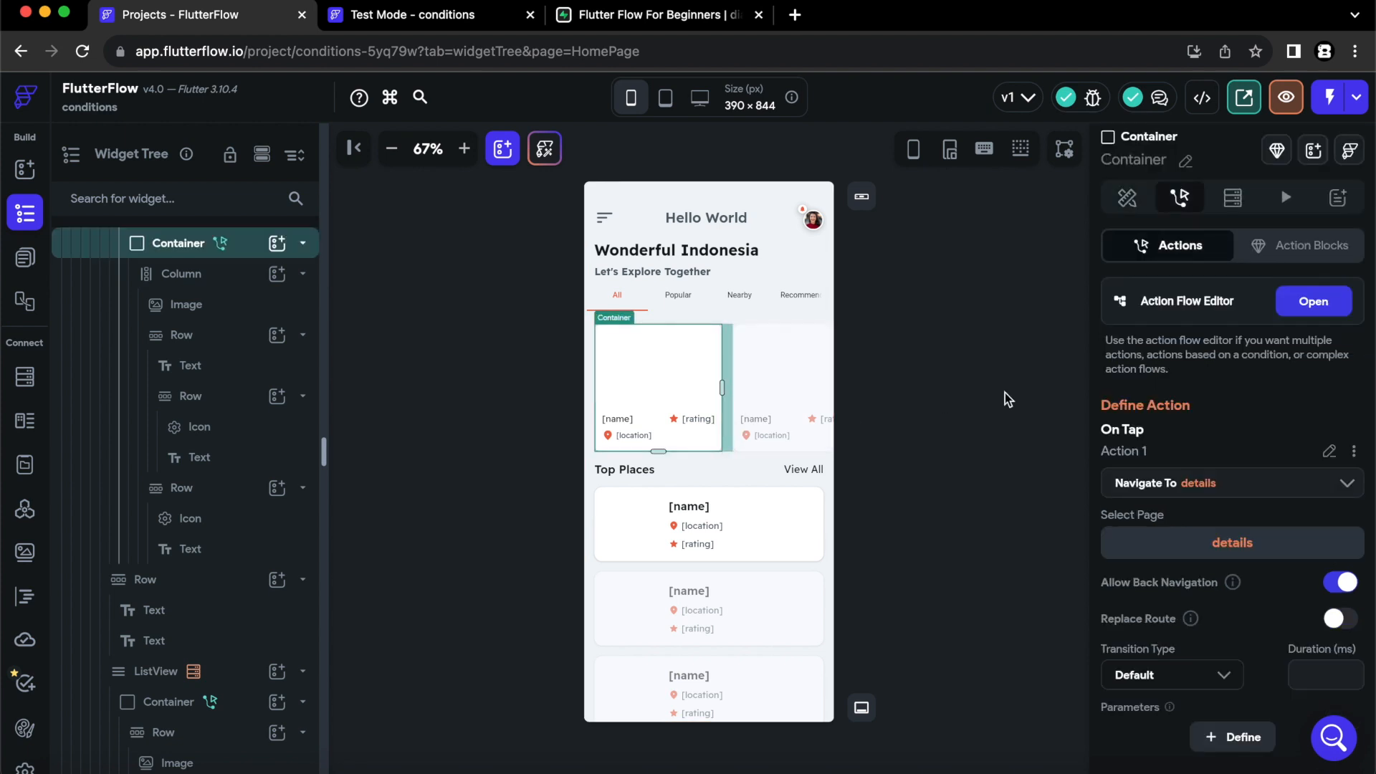
pyautogui.click(1297, 304)
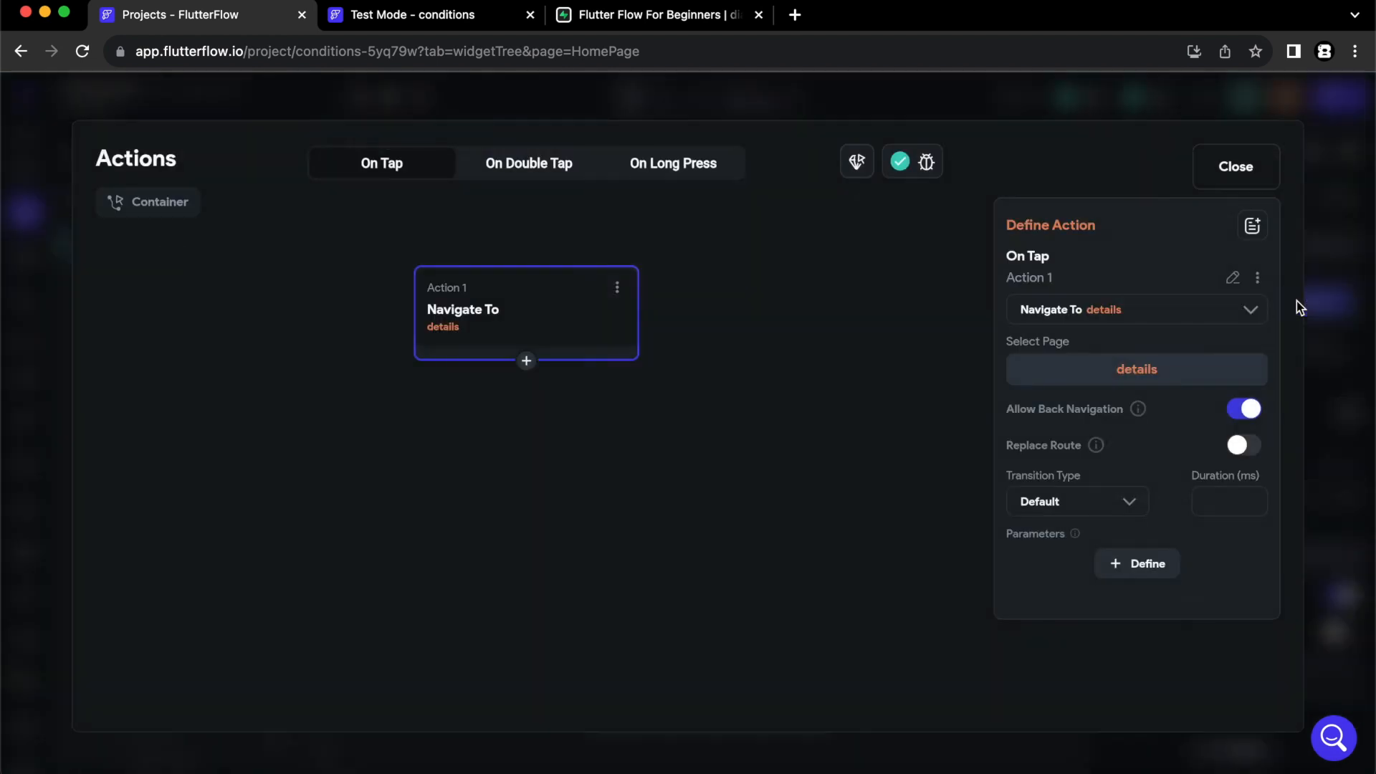
pyautogui.click(528, 364)
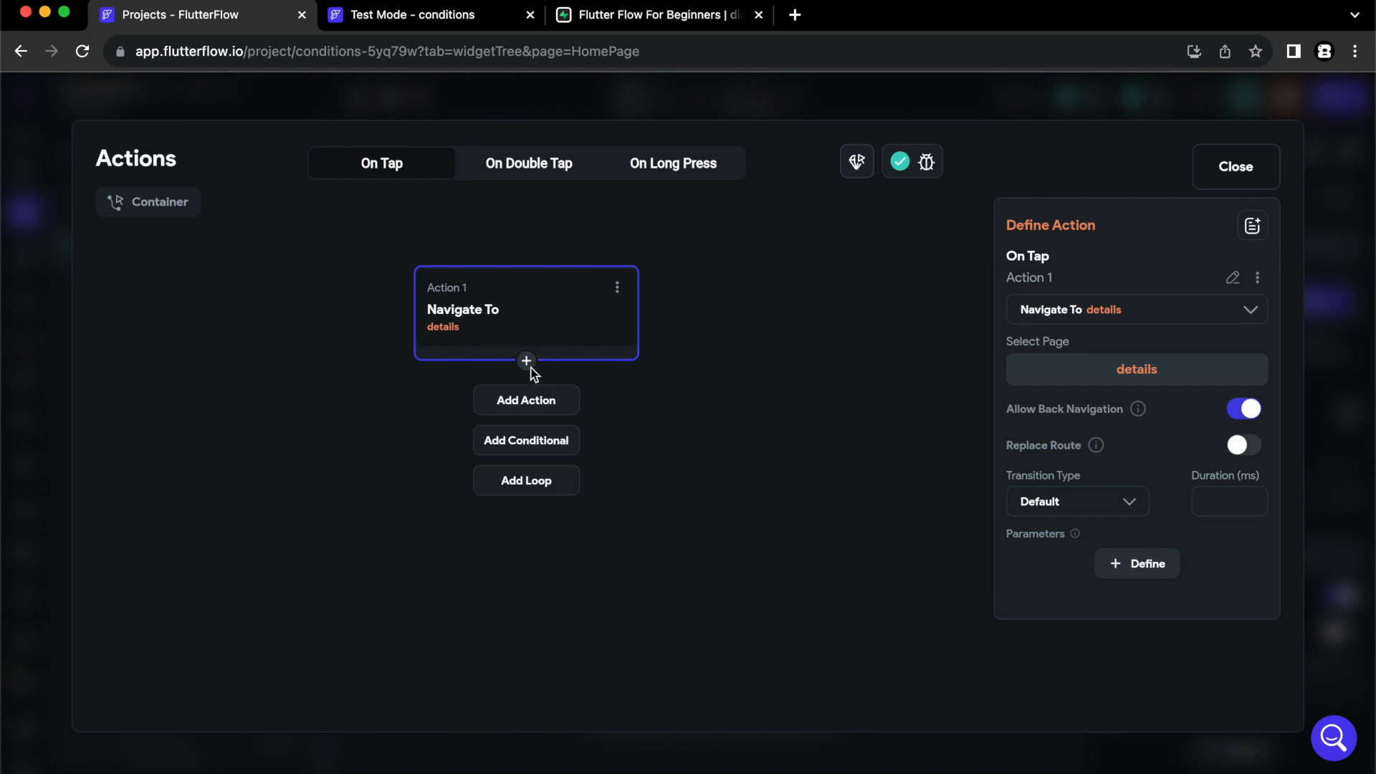
pyautogui.click(523, 442)
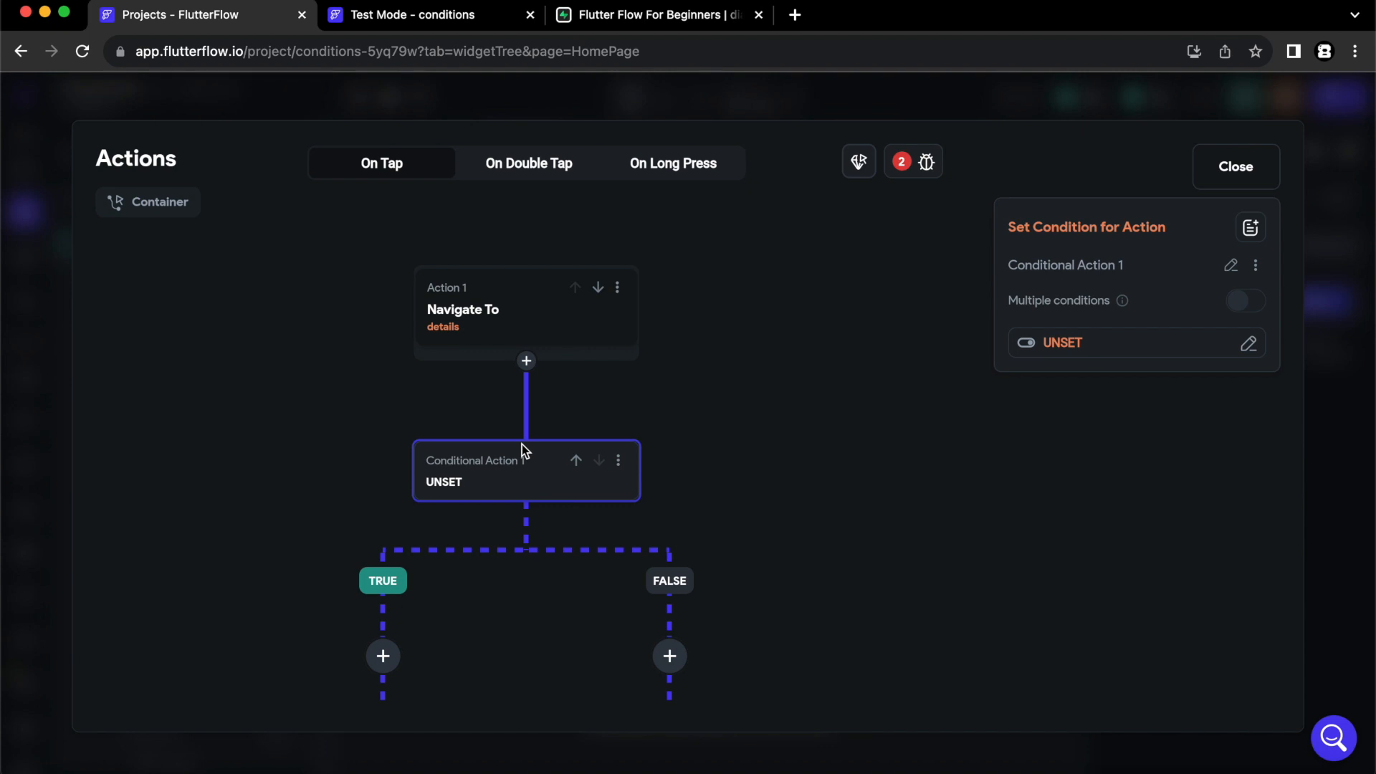
# - Set the conditional action's condition to the users Row owner field
pyautogui.click(522, 444)
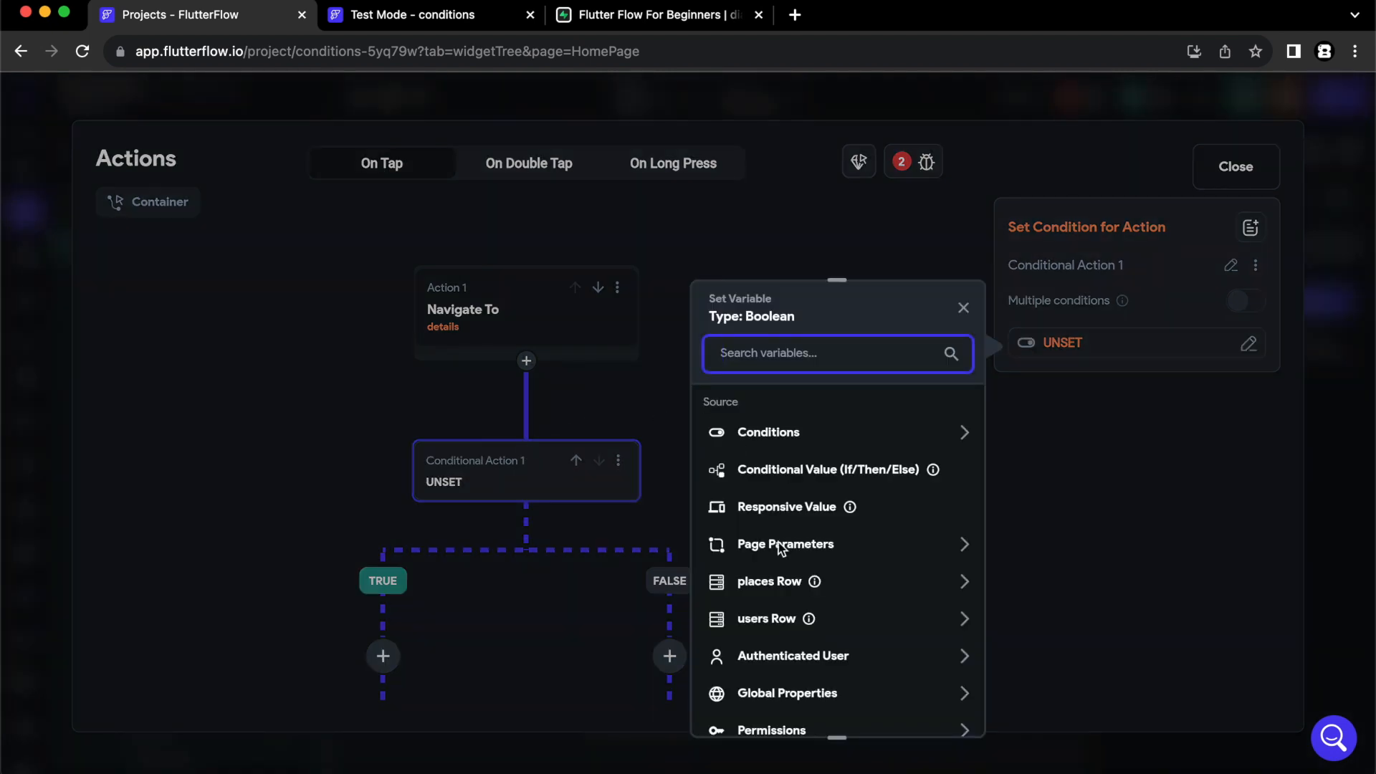
pyautogui.click(786, 620)
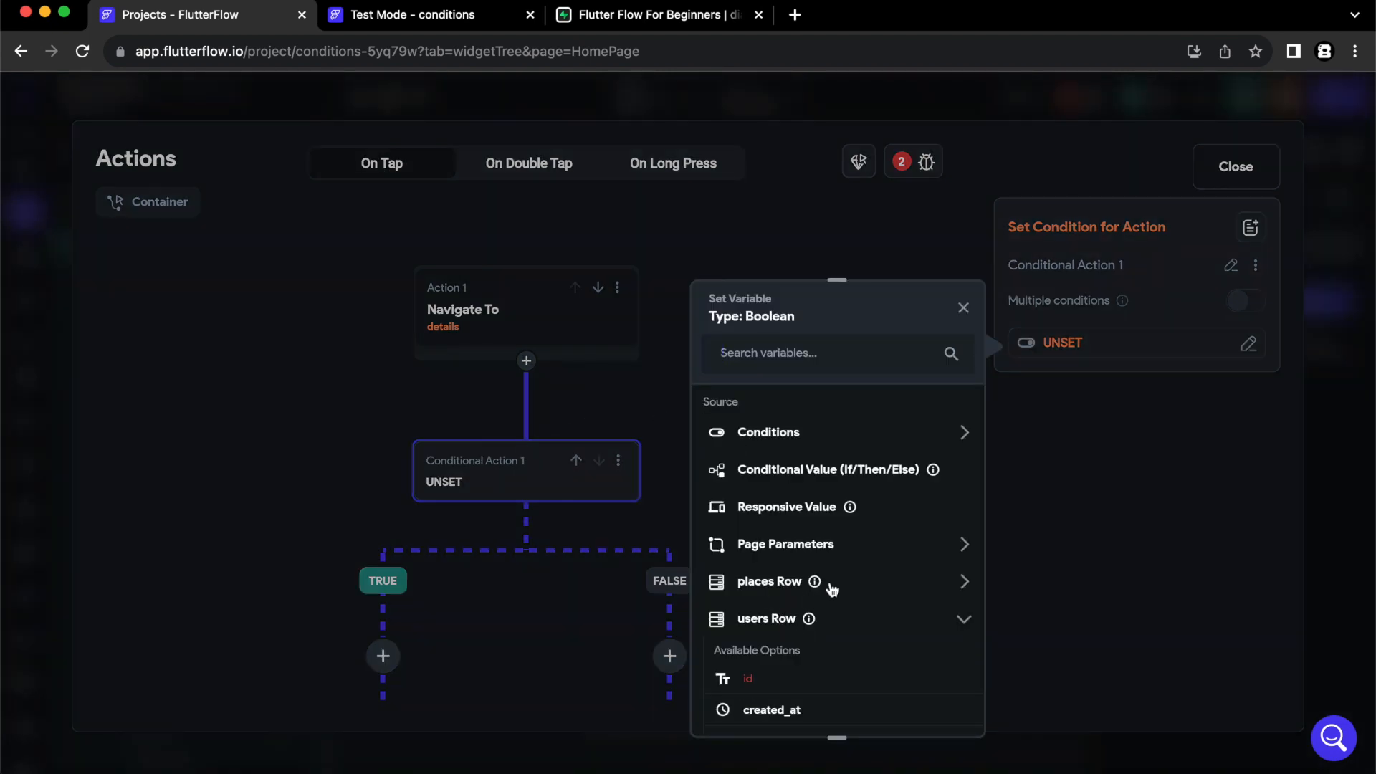
pyautogui.scroll(-3, 828, 583)
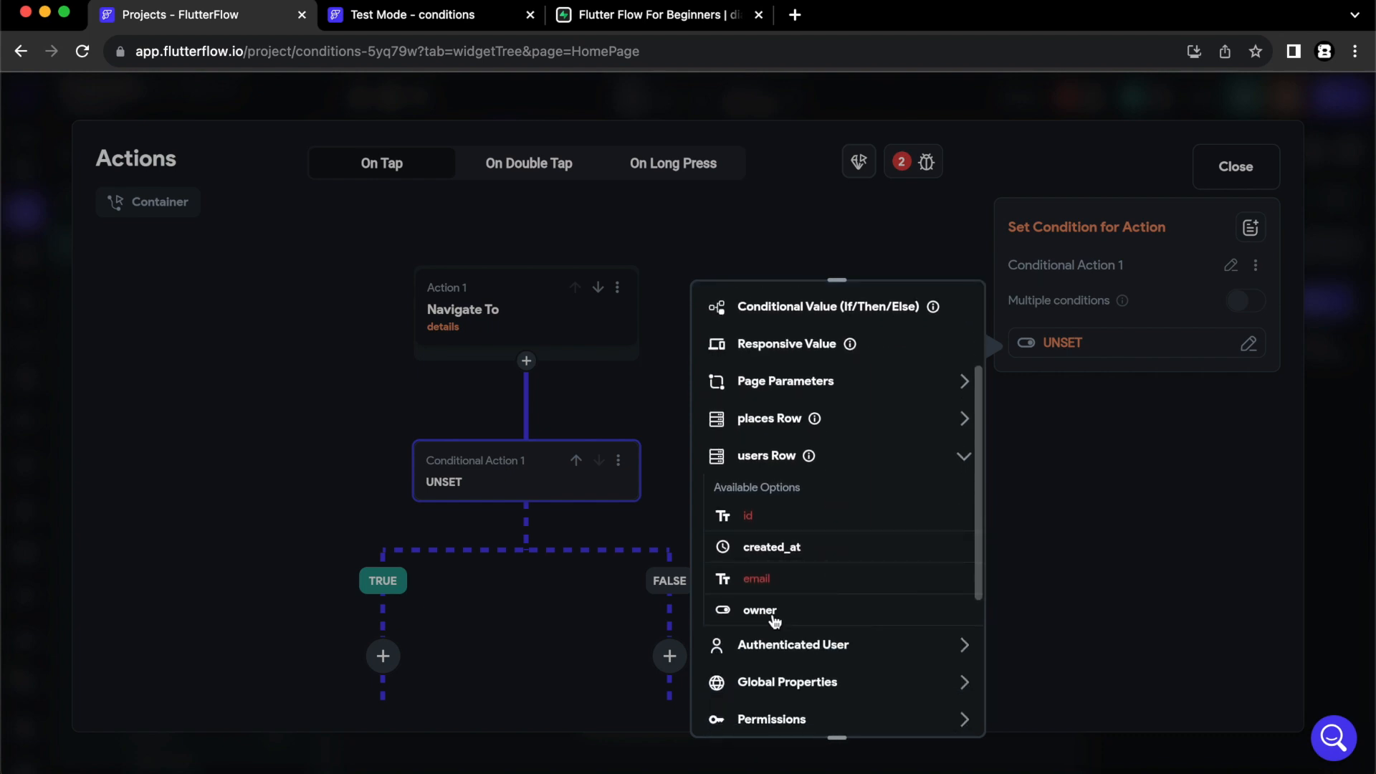
pyautogui.click(771, 613)
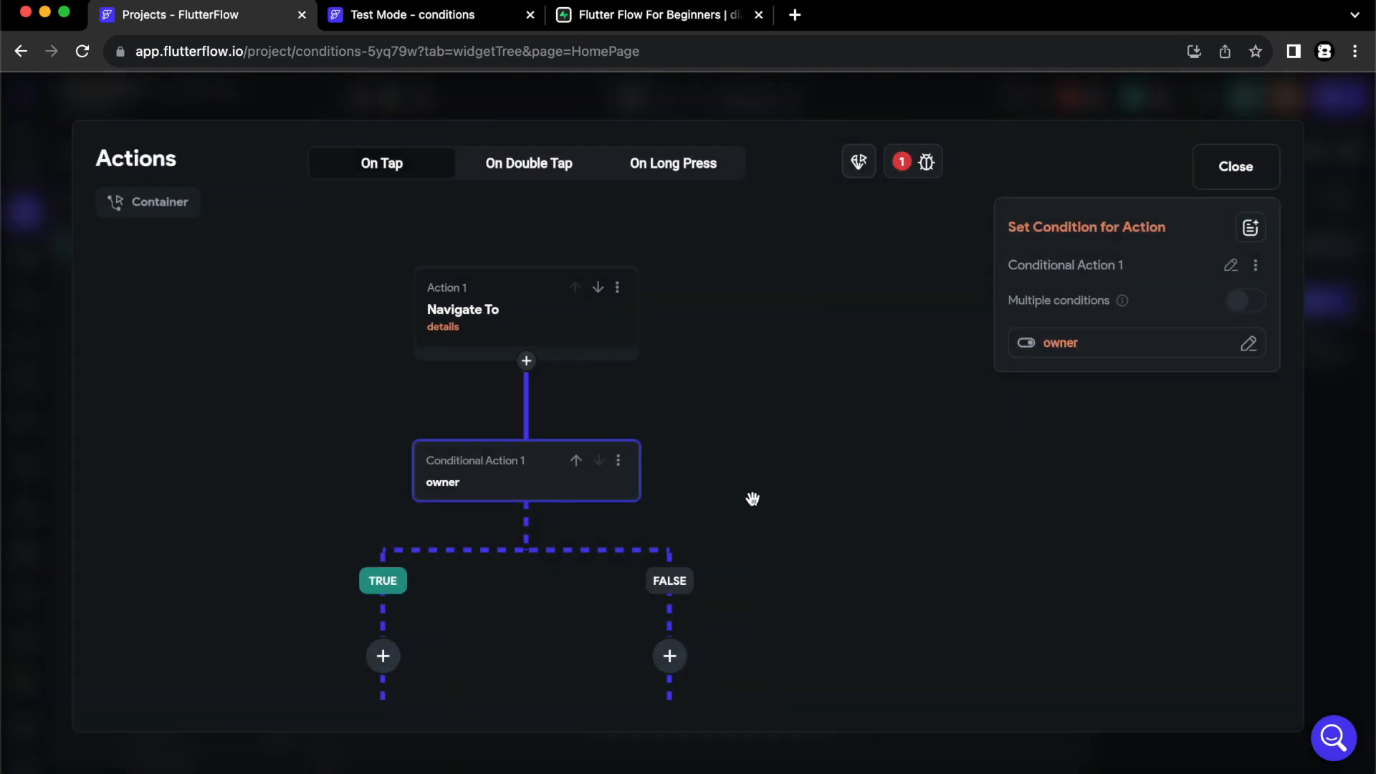
# - Add a Navigate To action to the Details page on the TRUE branch
pyautogui.moveTo(752, 507); pyautogui.dragTo(737, 310)
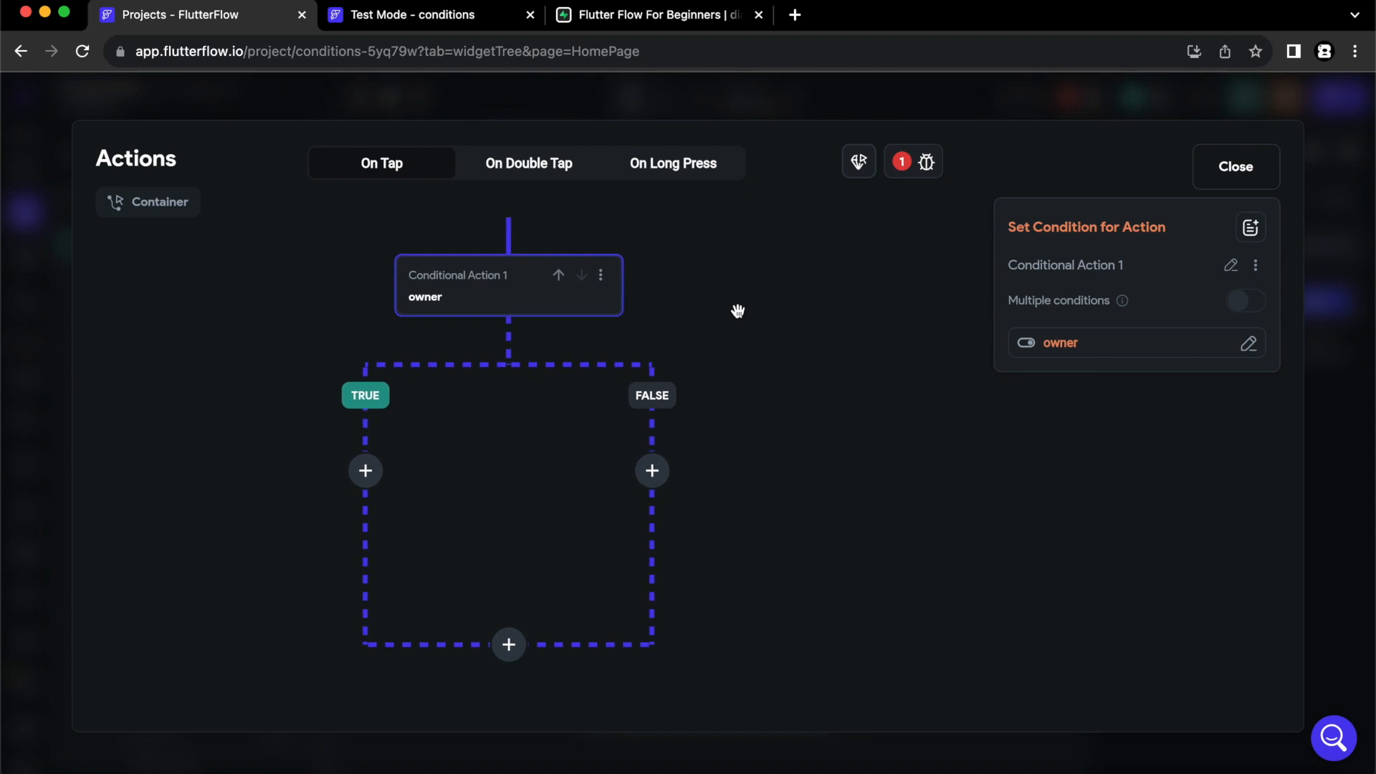
pyautogui.click(366, 463)
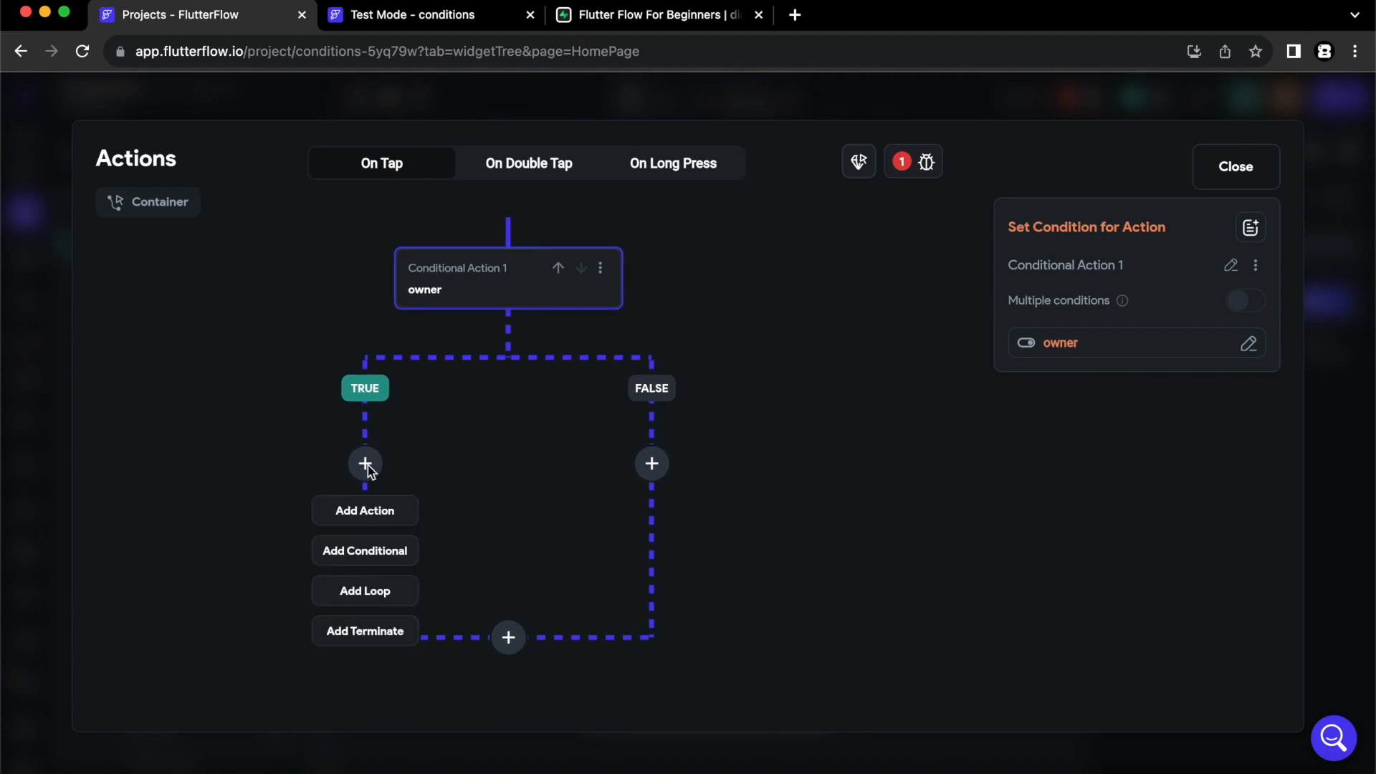
pyautogui.click(367, 510)
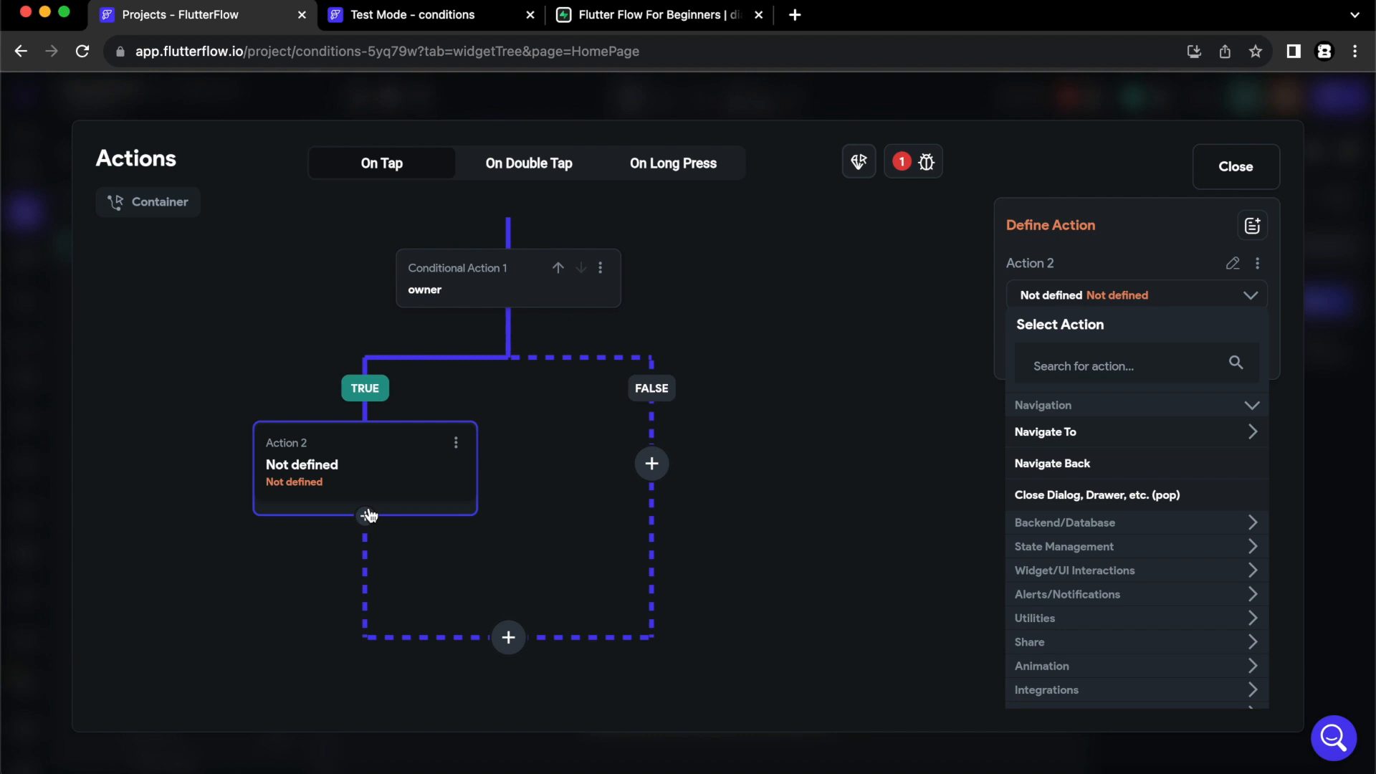
pyautogui.click(1071, 435)
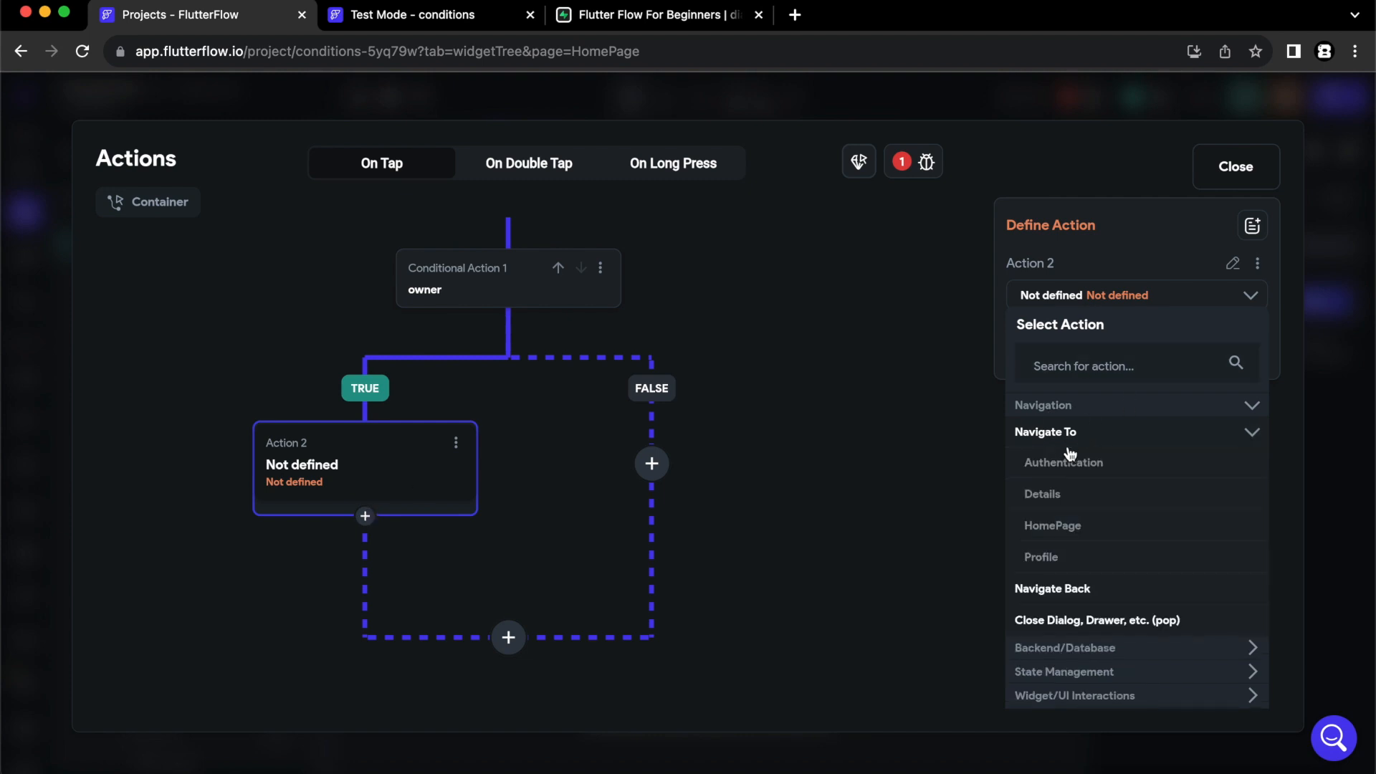
pyautogui.click(1045, 493)
pyautogui.click(845, 538)
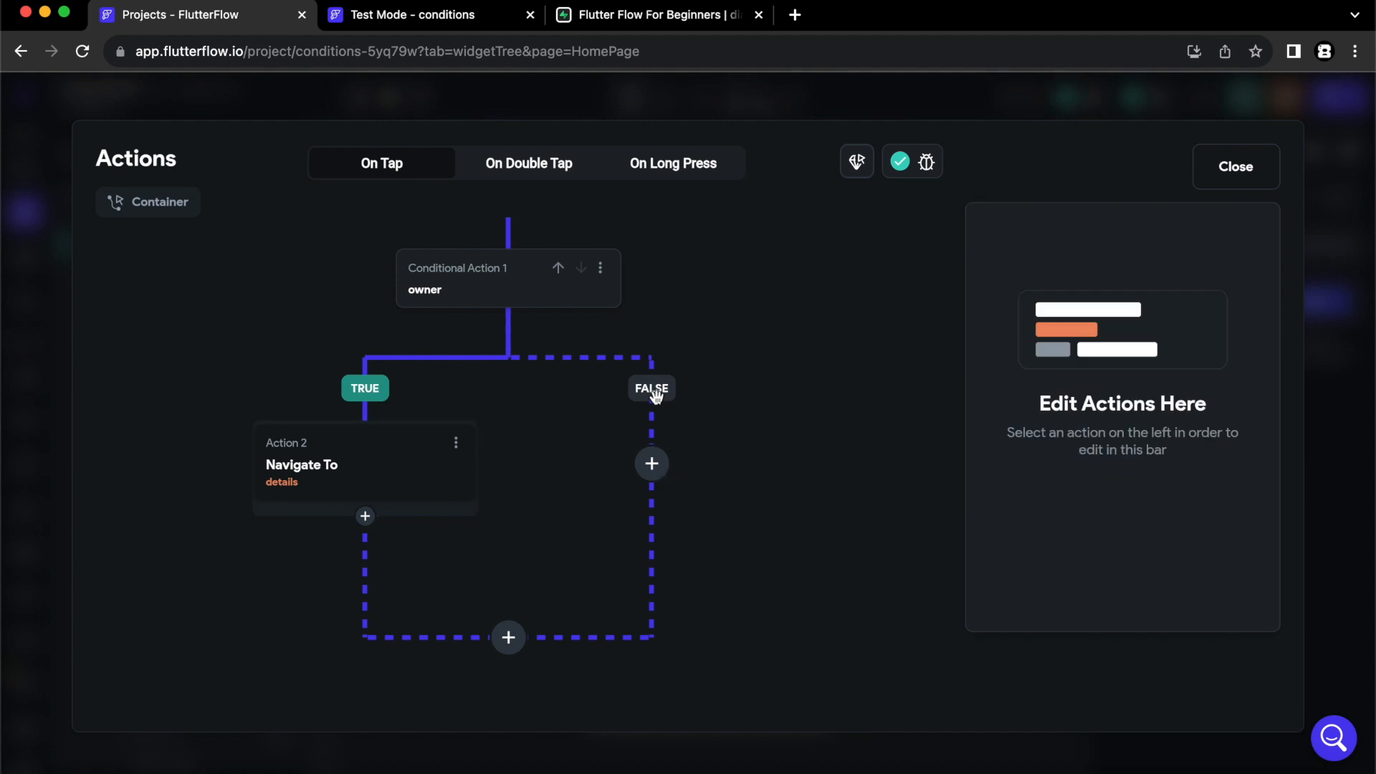
# - Add a Navigate To action to the Profile page on the FALSE branch and close the action editor
pyautogui.click(653, 466)
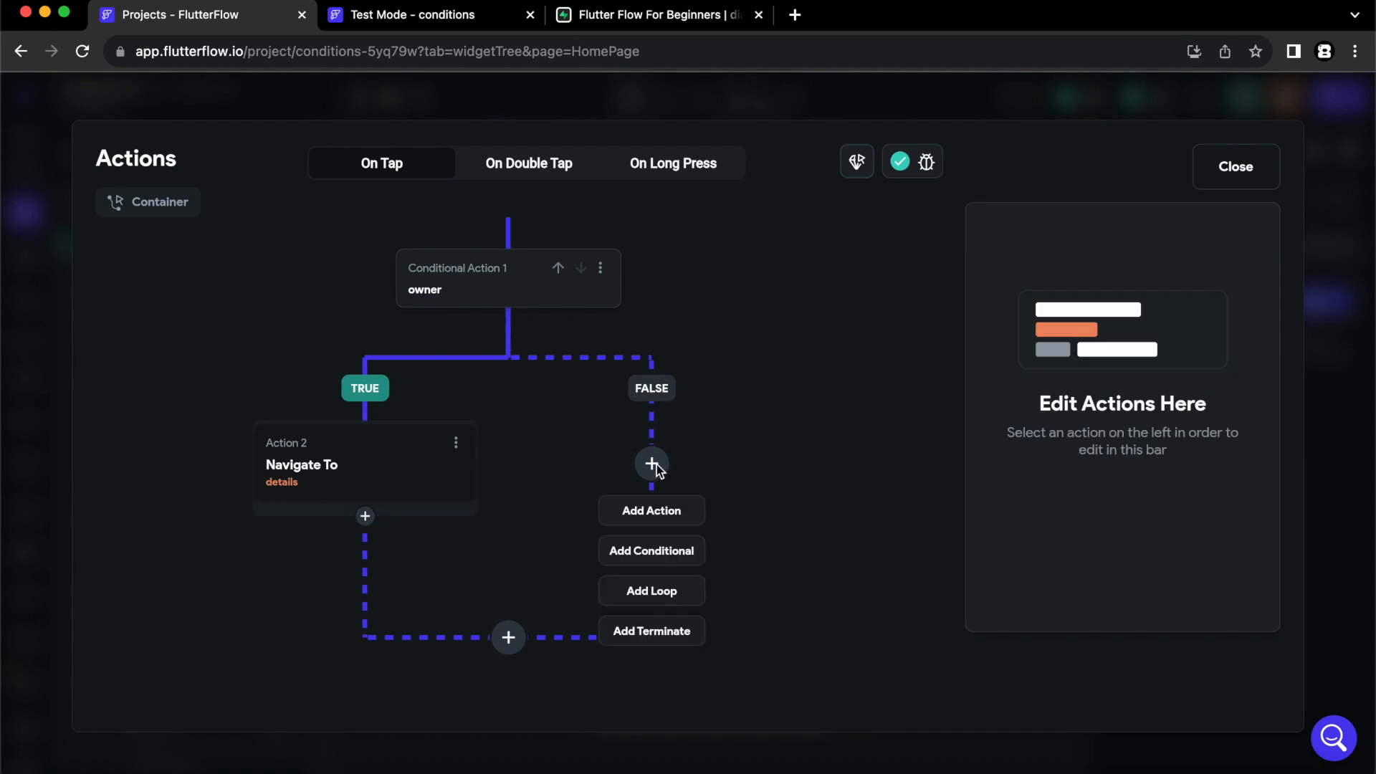
pyautogui.click(651, 510)
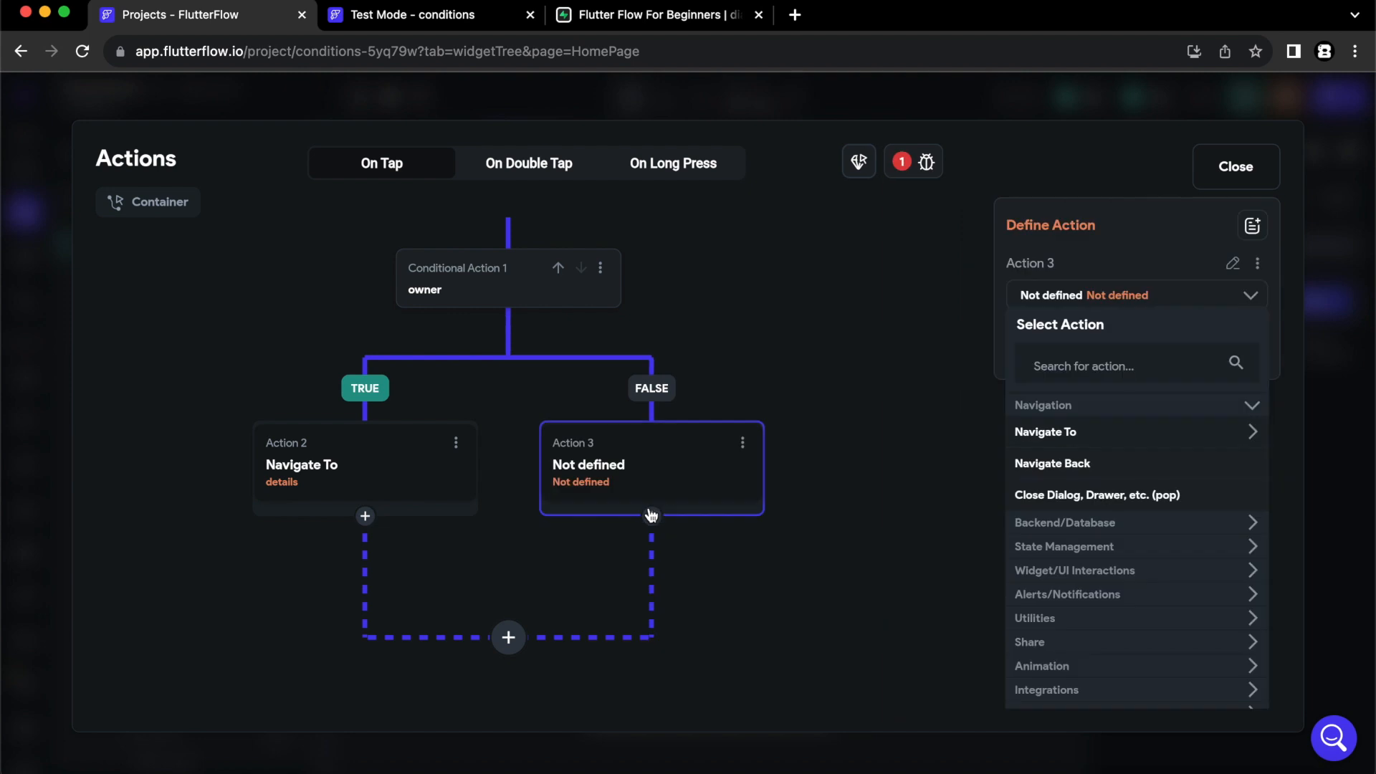
pyautogui.click(1052, 432)
pyautogui.click(1045, 556)
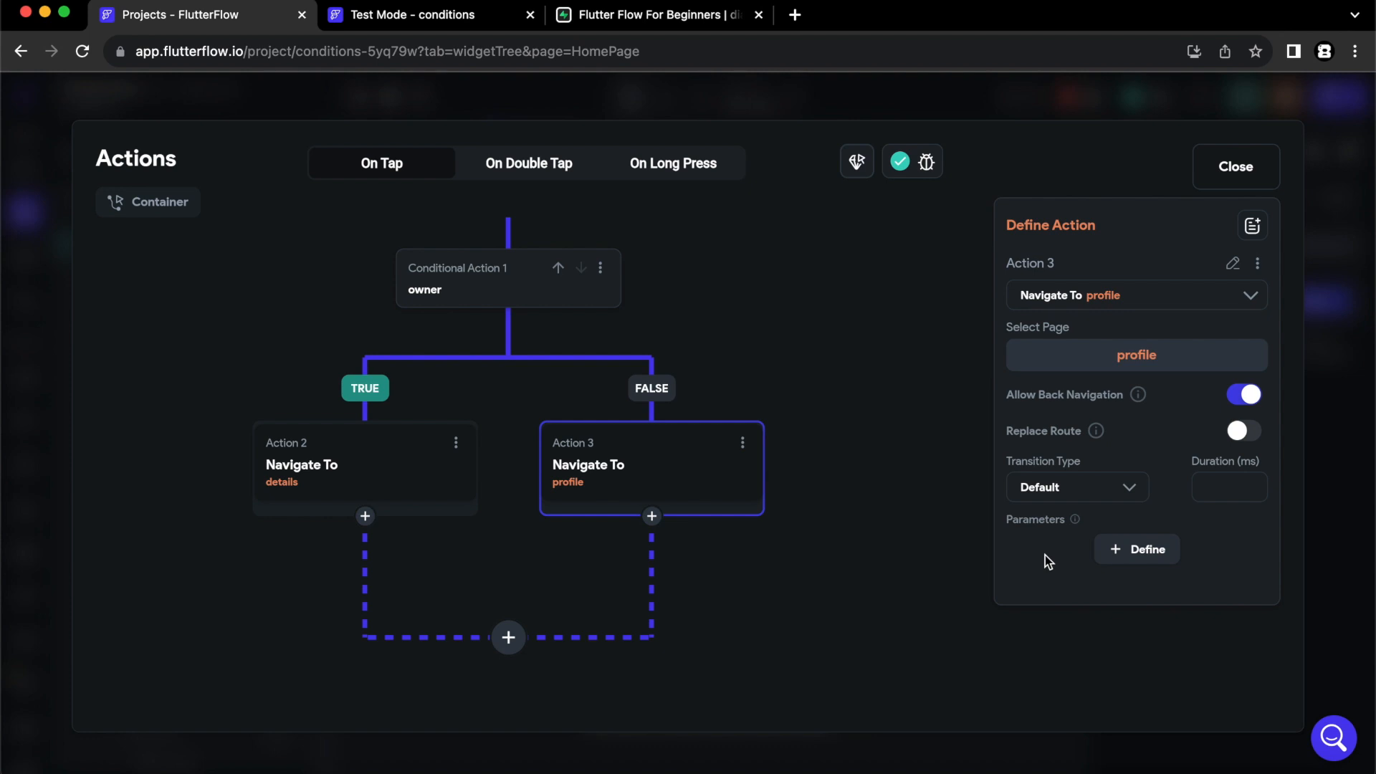
pyautogui.click(1227, 172)
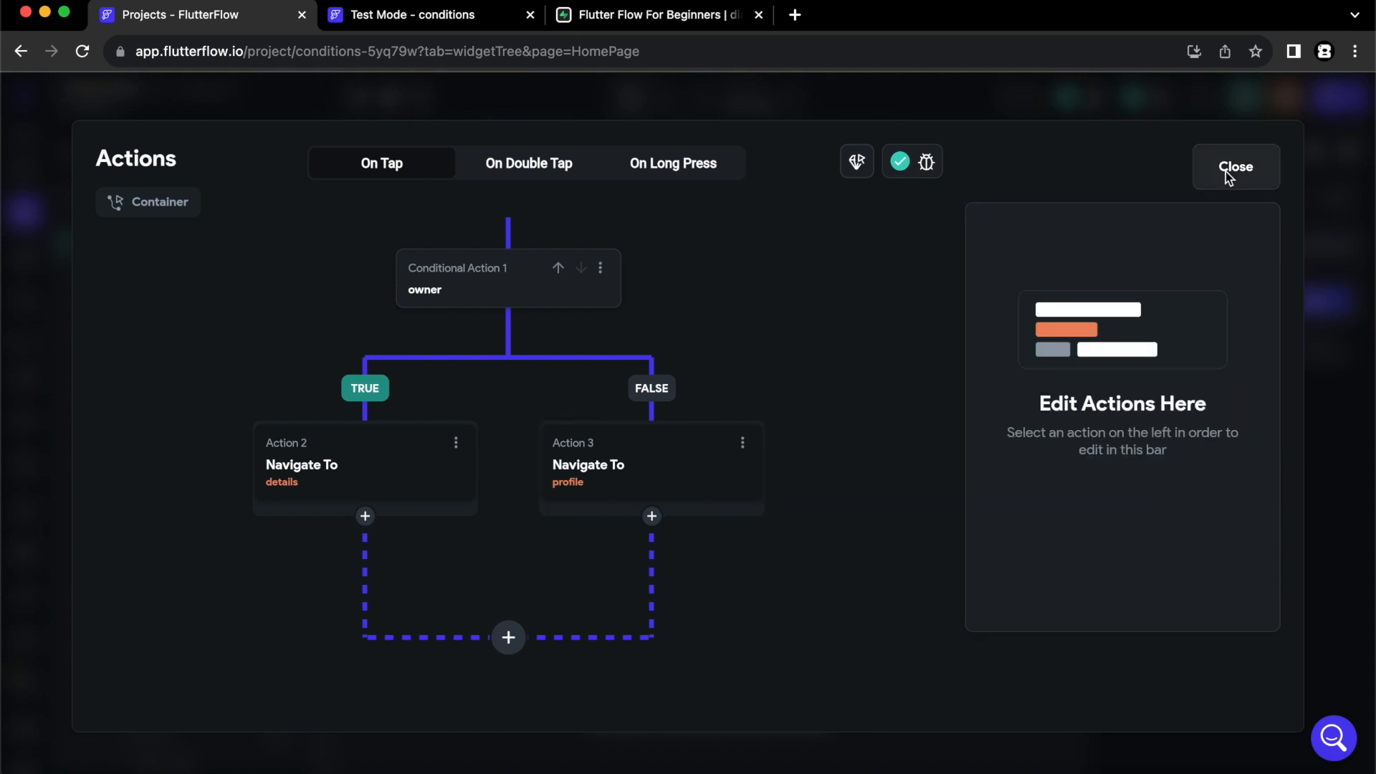
pyautogui.click(1225, 170)
# - Instantly reload the test app, tap a place card, and navigate back to the home page
pyautogui.click(447, 21)
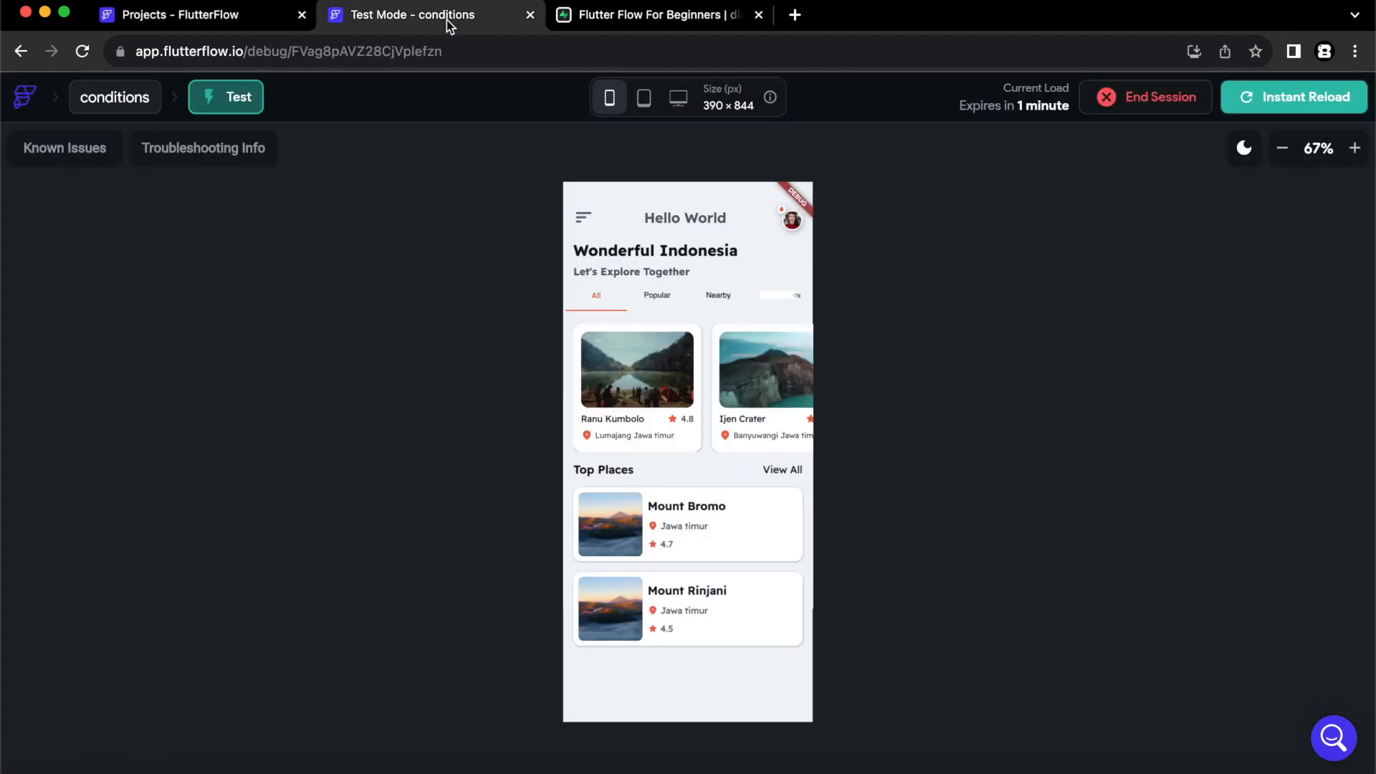
pyautogui.click(1274, 99)
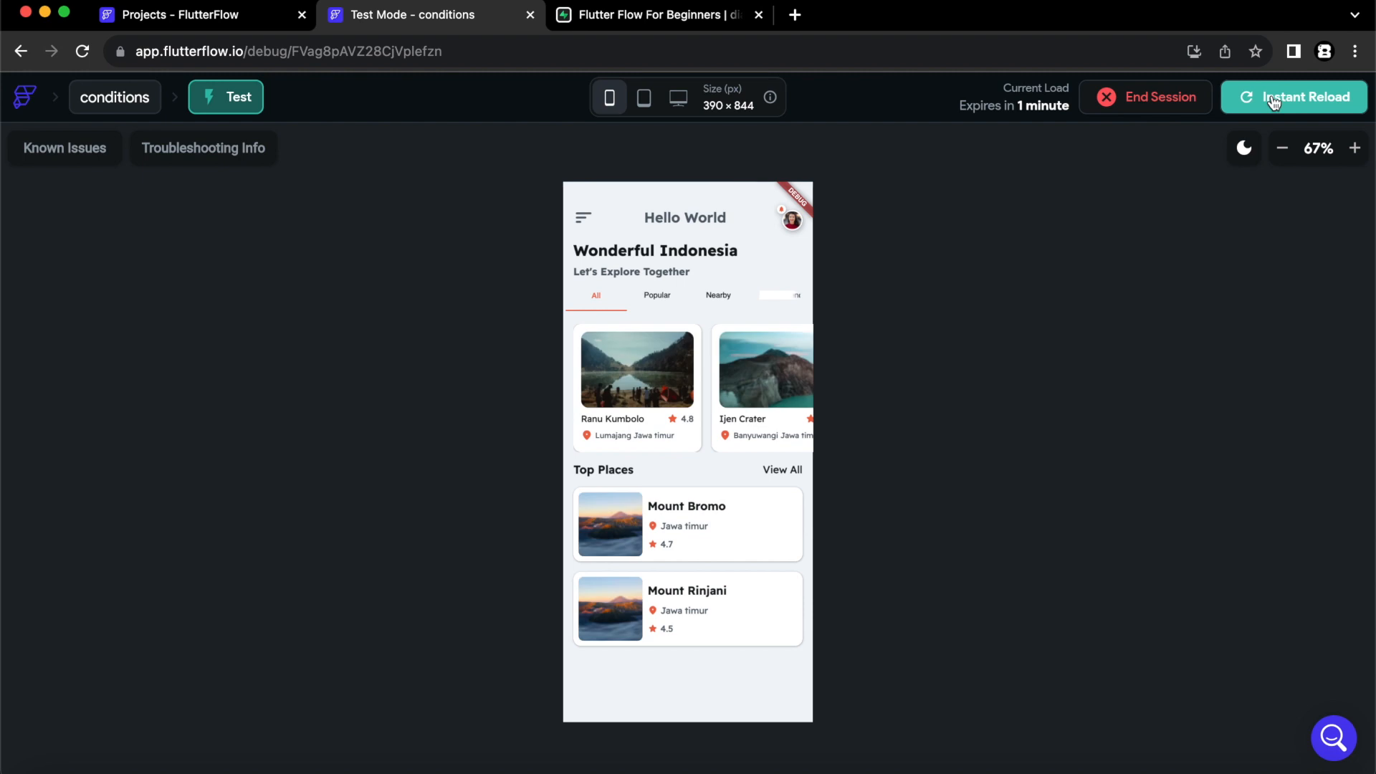
pyautogui.click(661, 372)
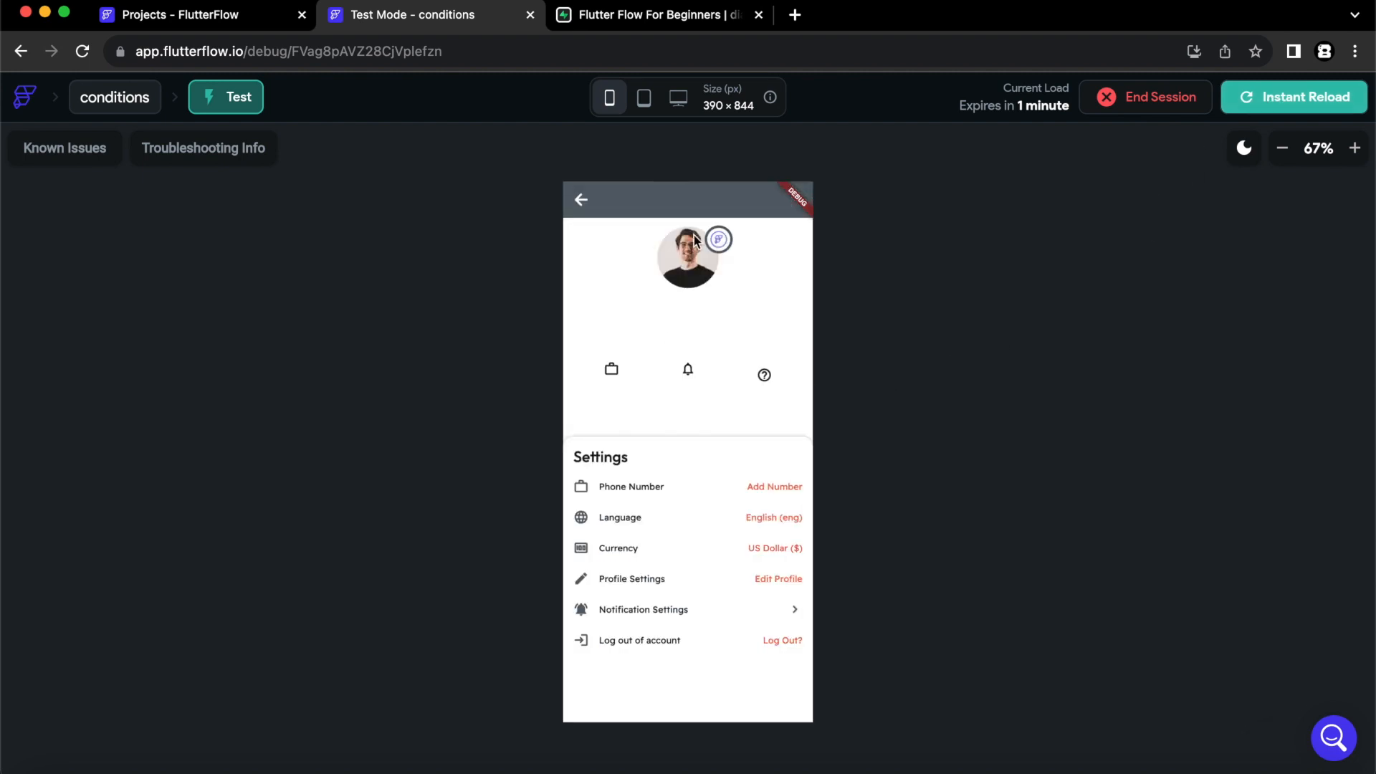
pyautogui.click(581, 201)
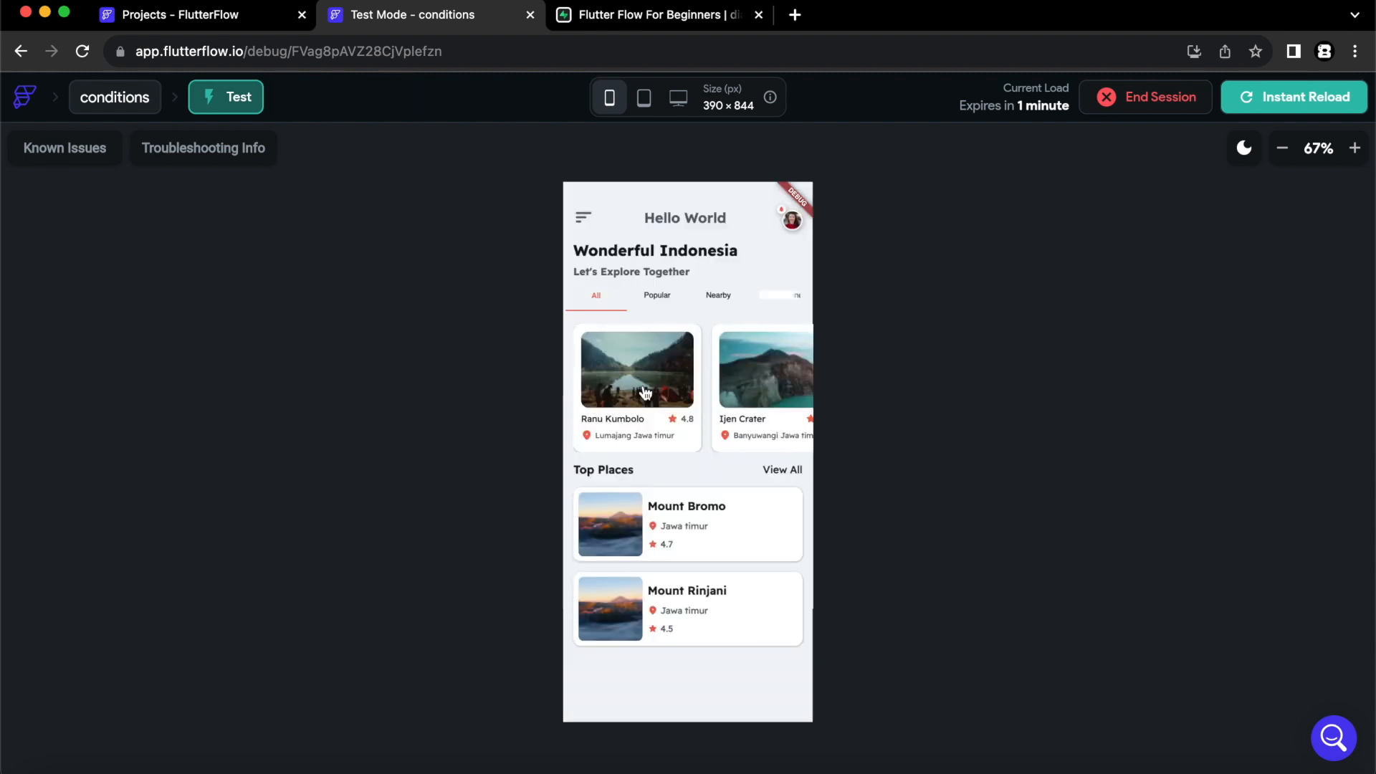
# - Set the user's owner value to TRUE in the Supabase users table
pyautogui.click(657, 14)
pyautogui.doubleClick(1077, 246)
pyautogui.click(1074, 244)
pyautogui.click(1050, 220)
# - In the test app, tap a place card, go back, and tap the card again
pyautogui.click(419, 17)
pyautogui.click(654, 400)
pyautogui.click(582, 200)
pyautogui.click(643, 381)
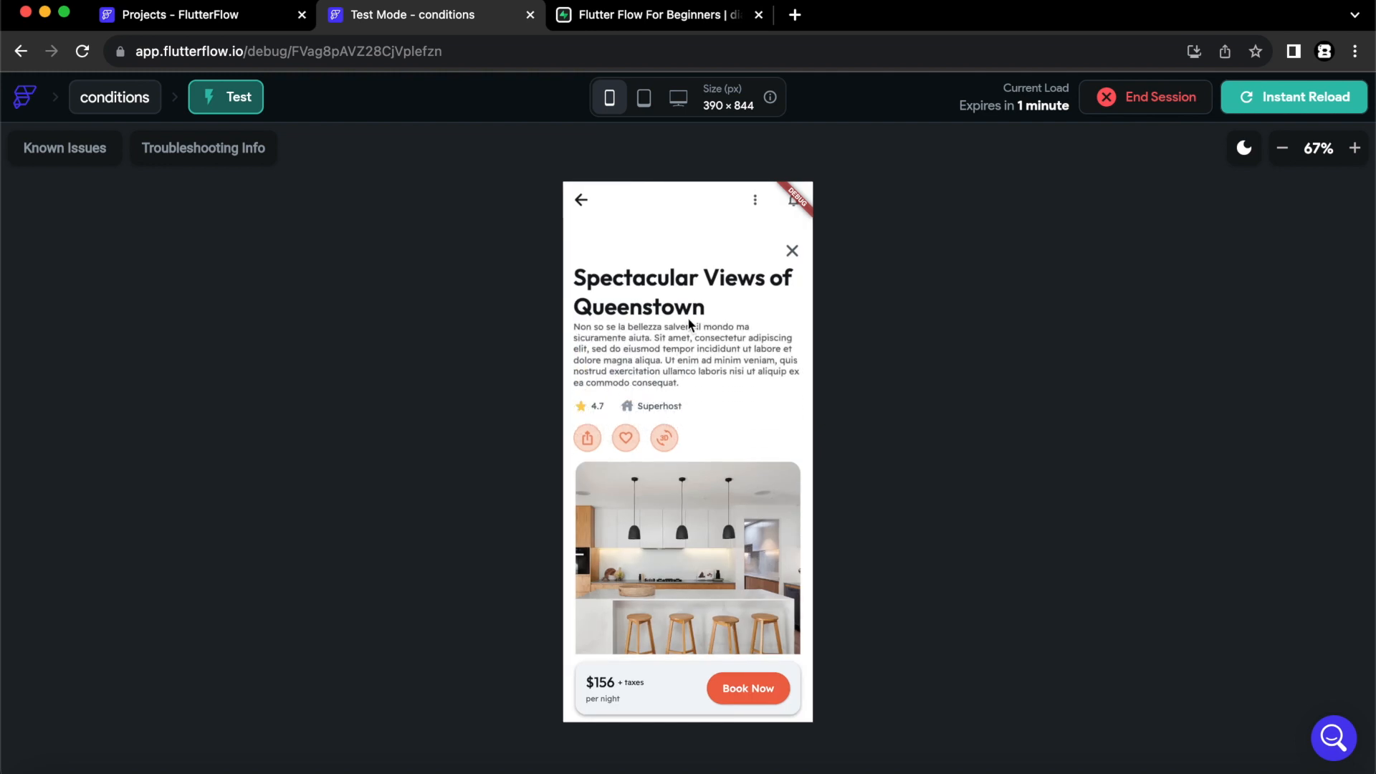